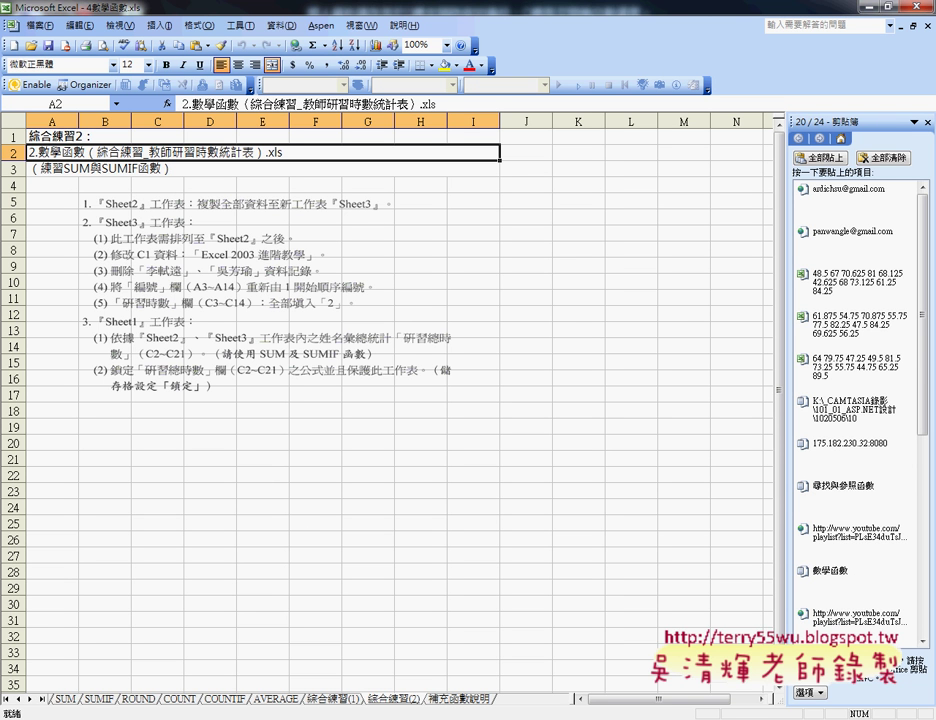
Step: Copy Sheet2 to the end of the teacher study-hours workbook
mouse_move(265, 685)
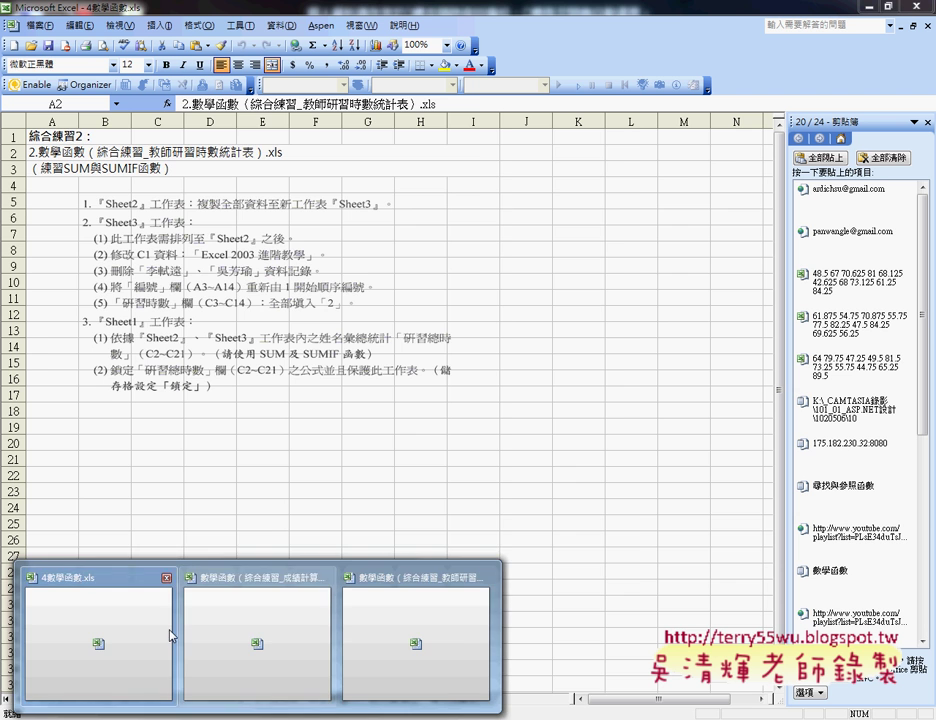
left_click(455, 643)
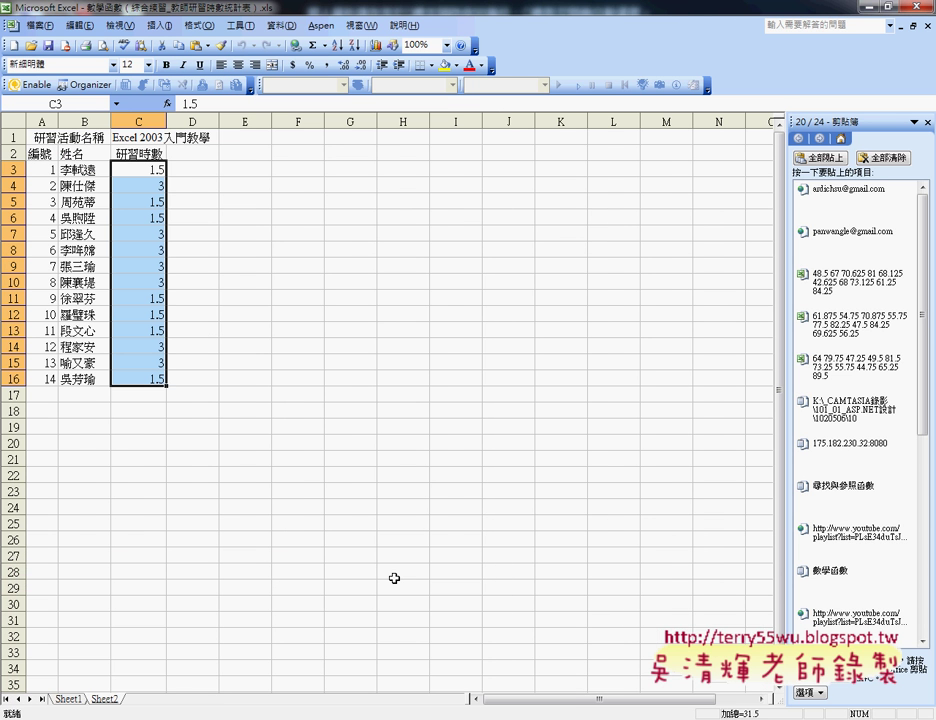
right_click(108, 702)
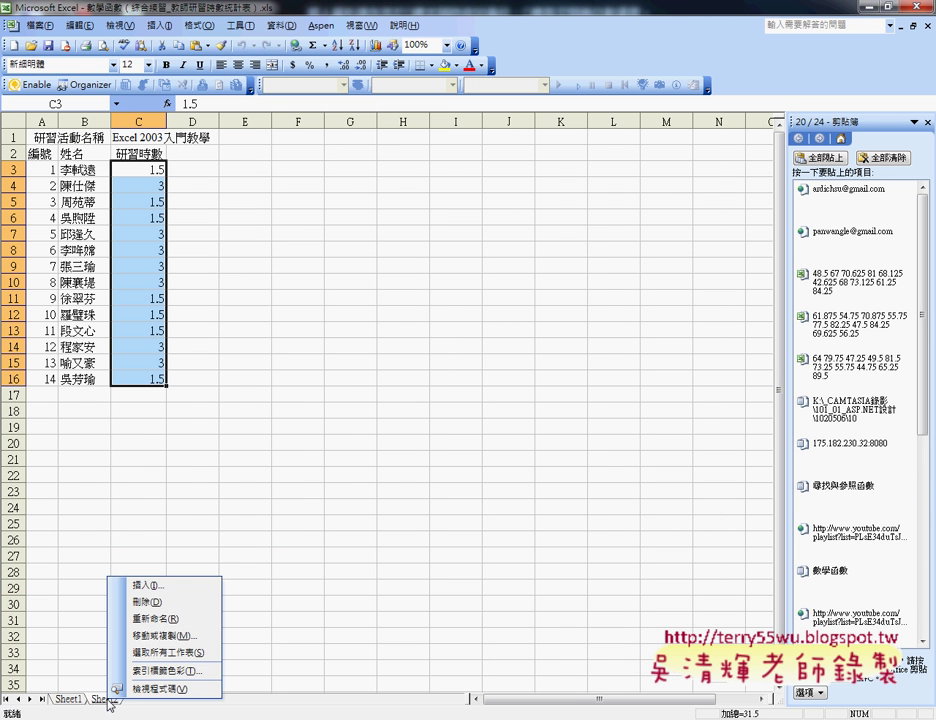
left_click(190, 636)
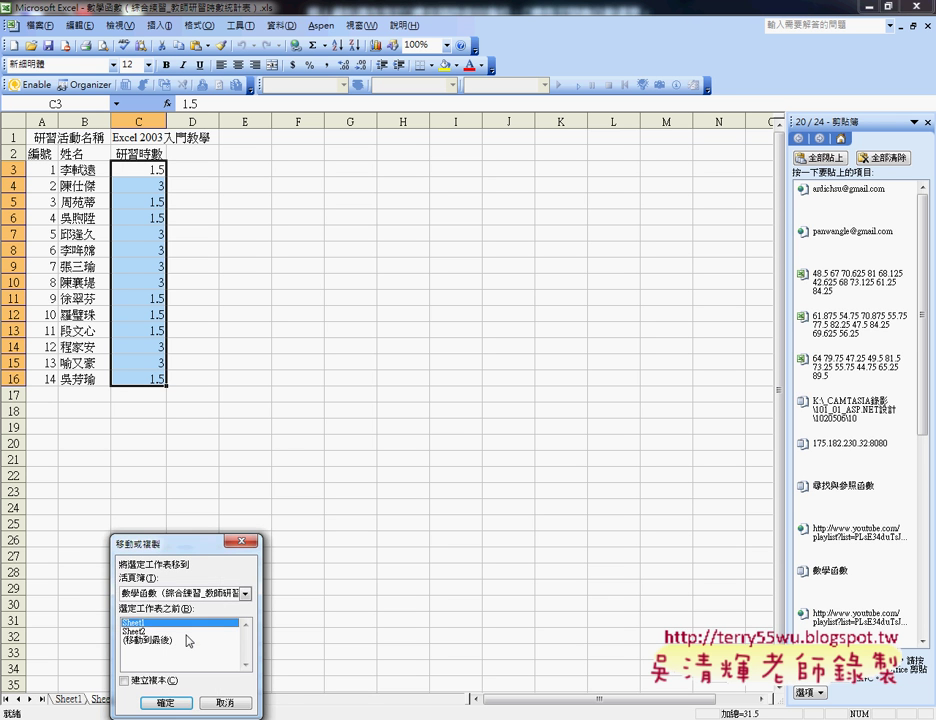
left_click_drag(201, 553, 409, 250)
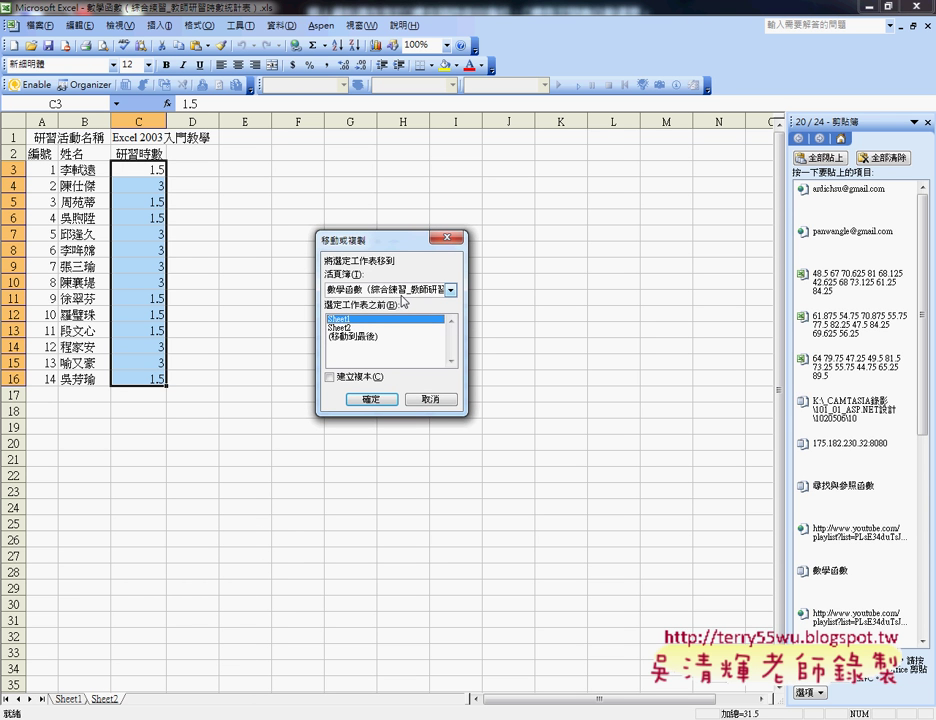
left_click(367, 378)
left_click(373, 338)
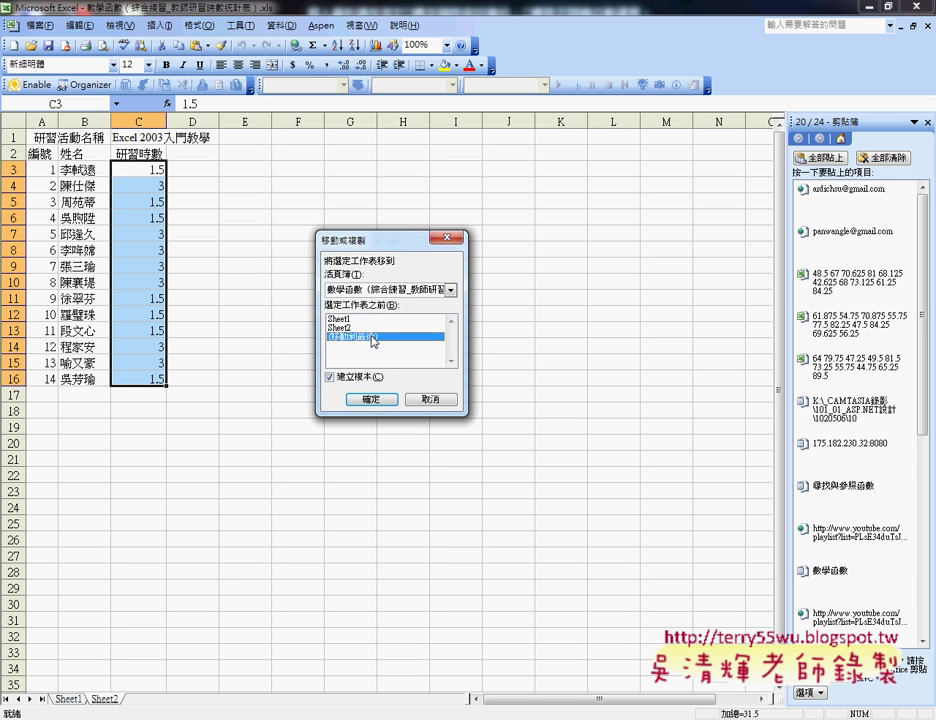
left_click(369, 400)
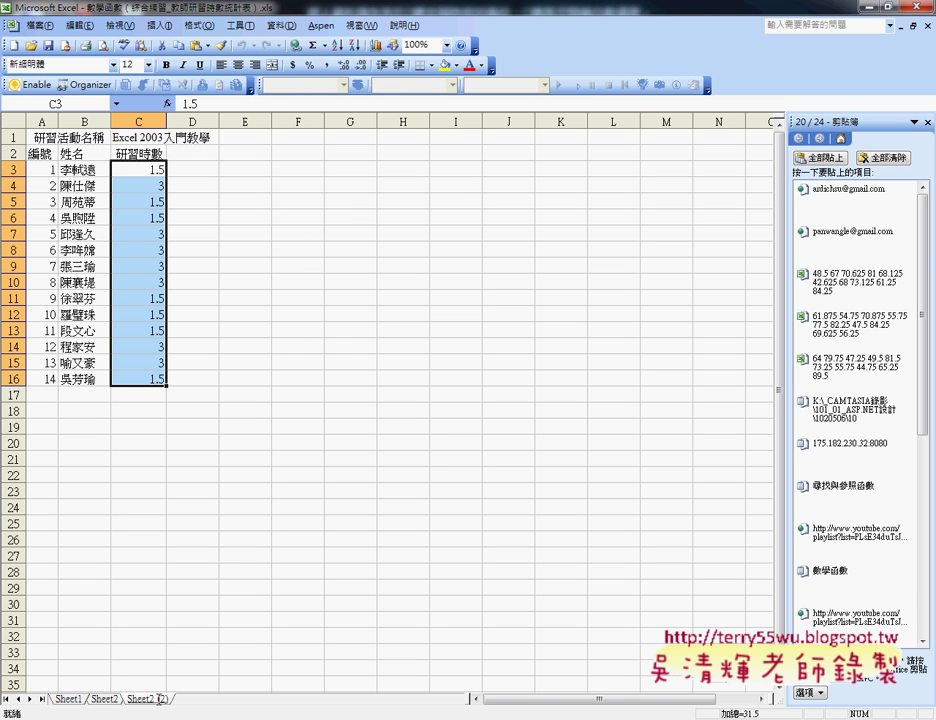
Step: Rename the Sheet2 (2) copy to Sheet3
double_click(158, 700)
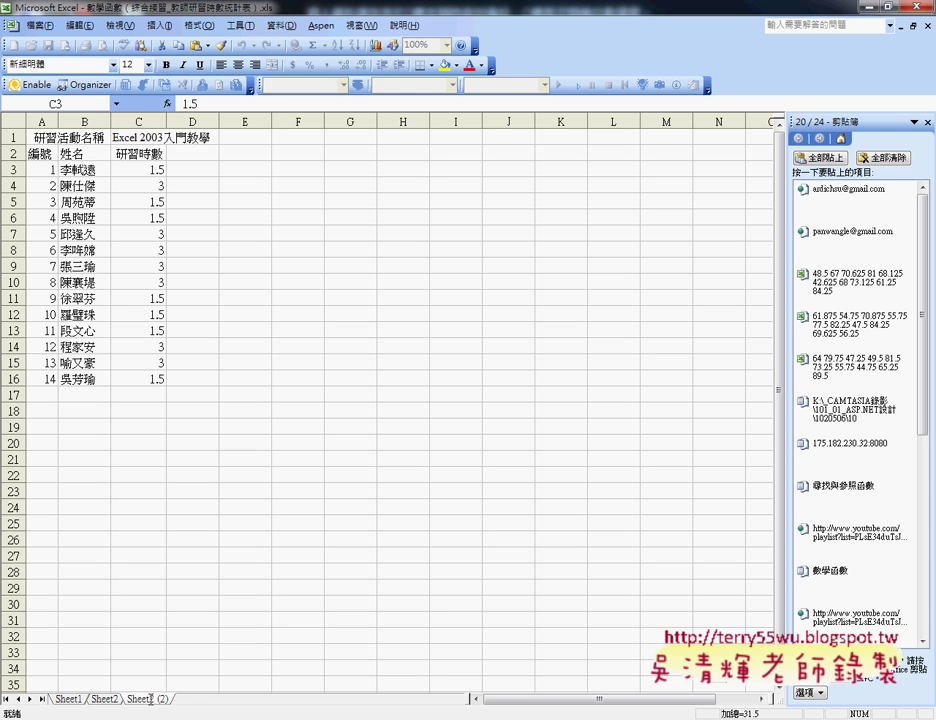
type("Sheet3")
key("Return")
key("Return")
mouse_move(260, 719)
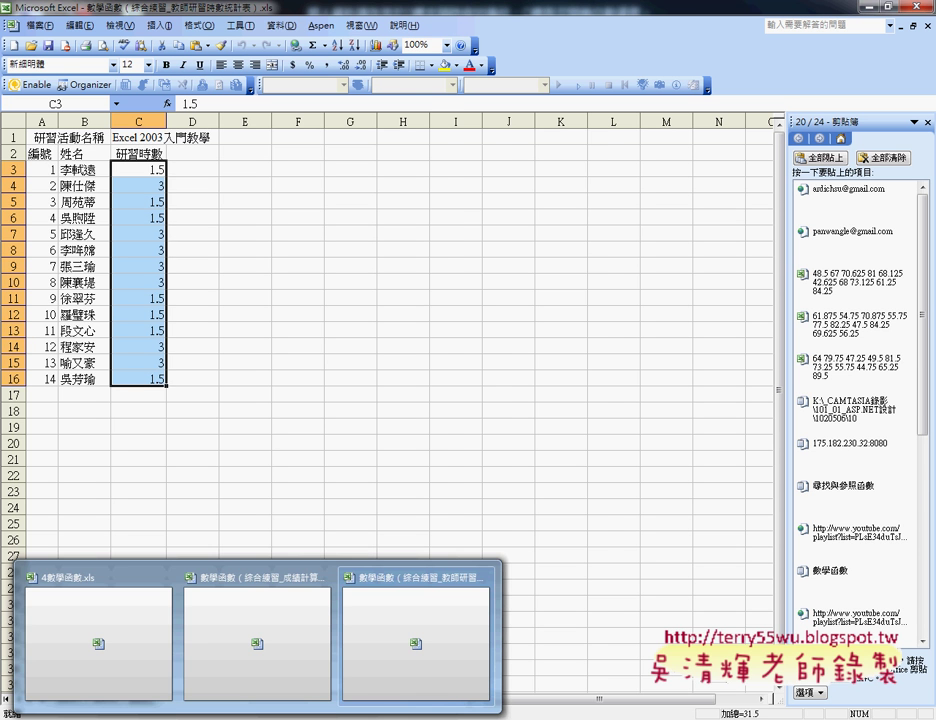
left_click(115, 632)
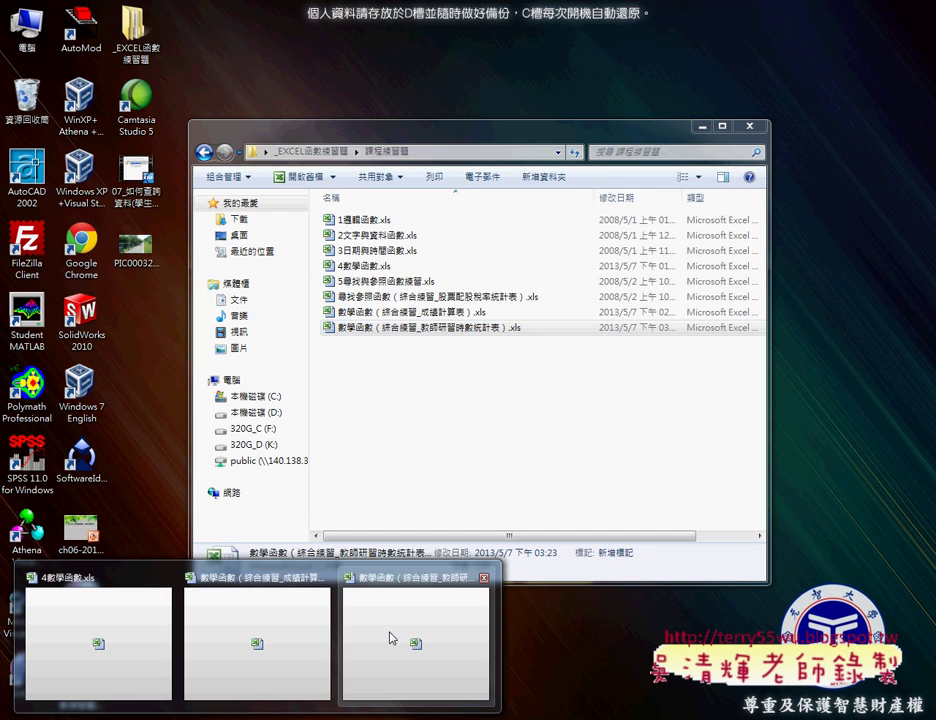
left_click(398, 632)
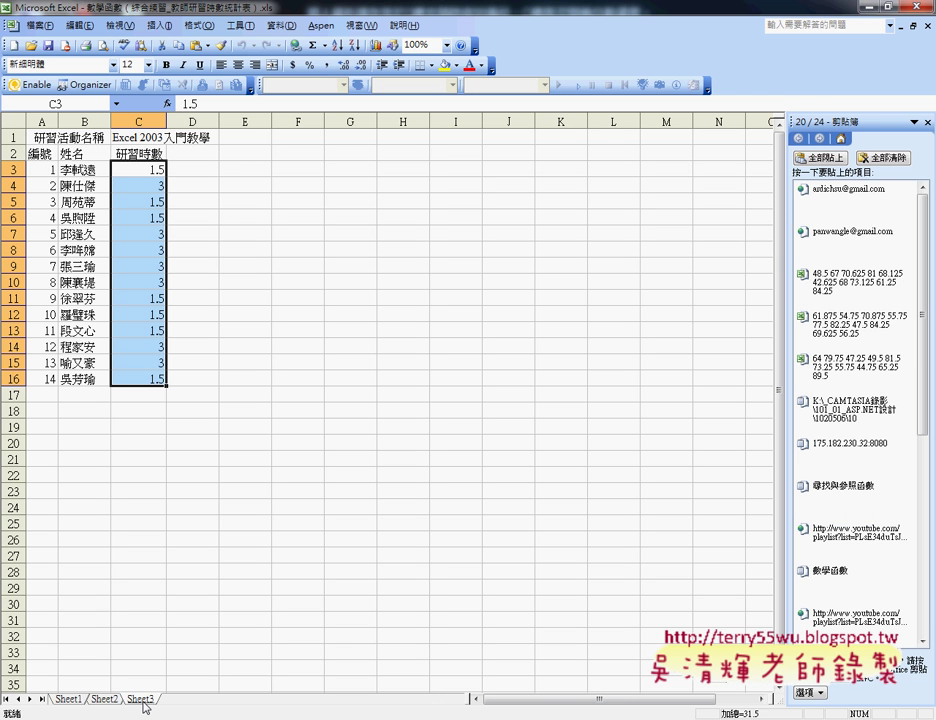
Step: Delete the first and last teacher records, rows 3 and 16, on Sheet3
left_click(16, 169)
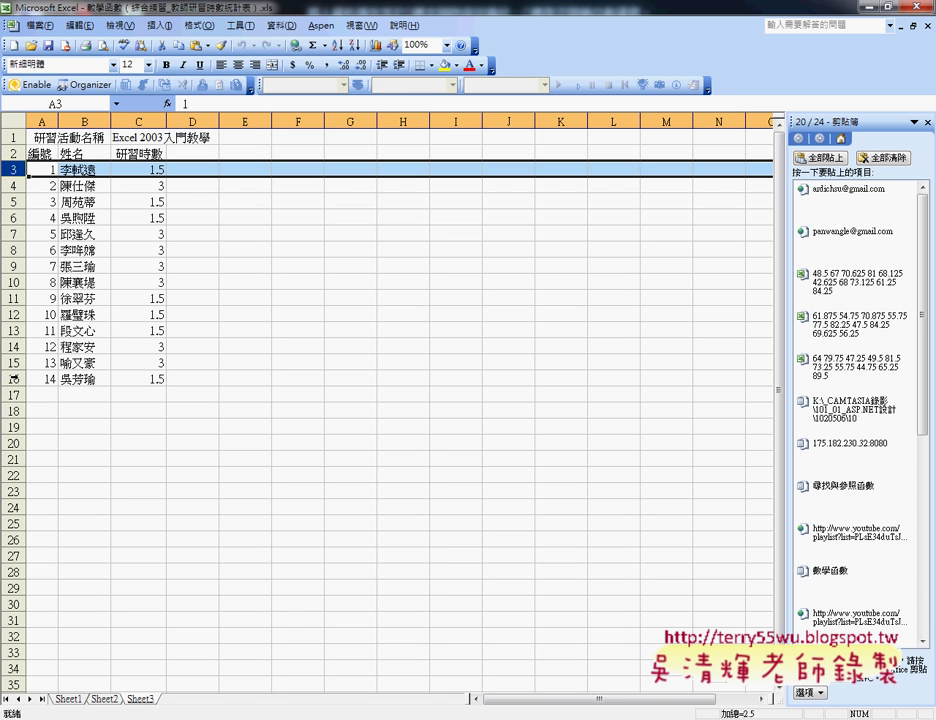
left_click(16, 379, "ctrl")
right_click(174, 383)
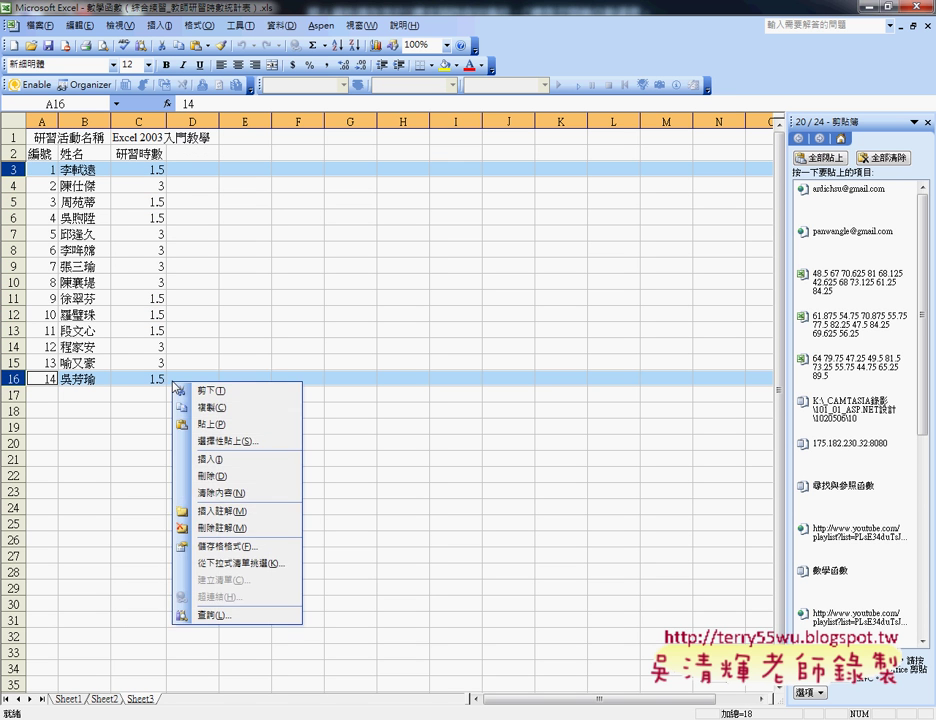
left_click(221, 477)
Step: Clear C3:C14 and fill every study-hours cell there with 2
left_click(156, 170)
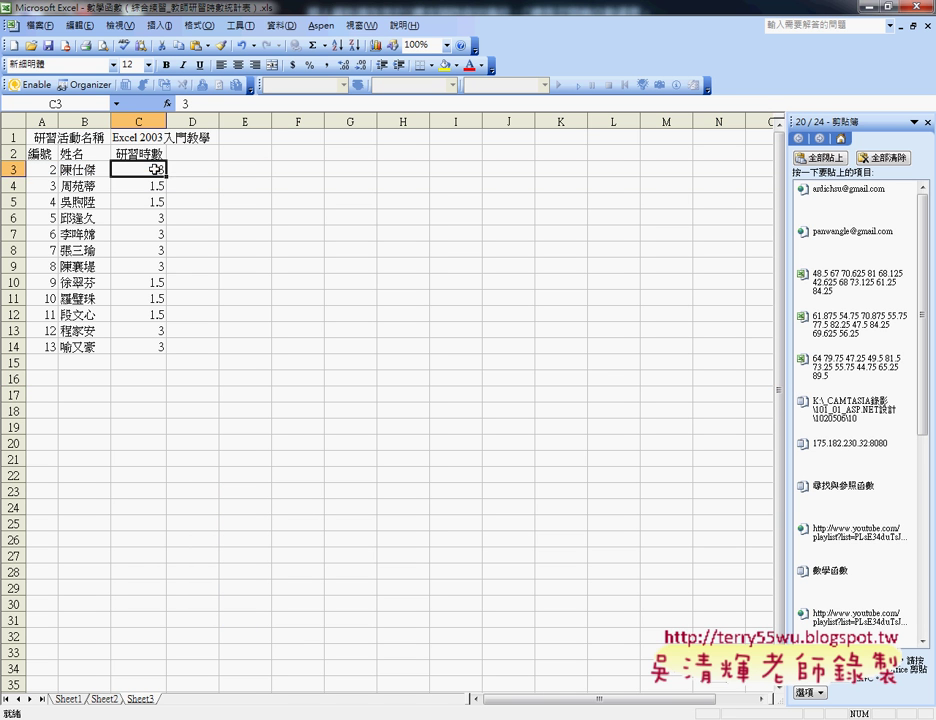
left_click_drag(156, 170, 155, 345)
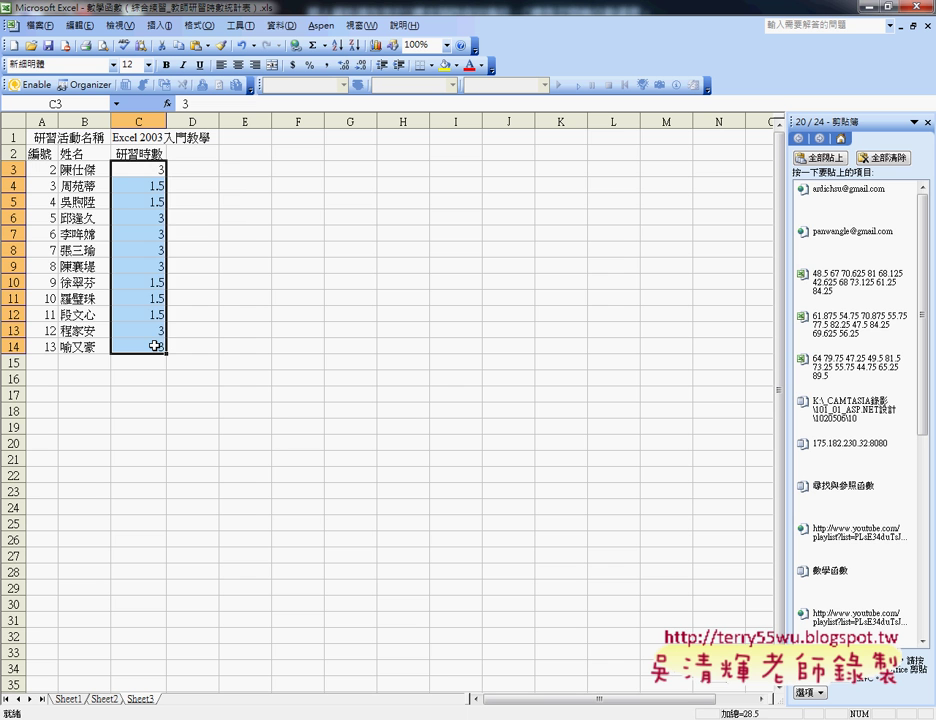
key("Delete")
left_click(150, 170)
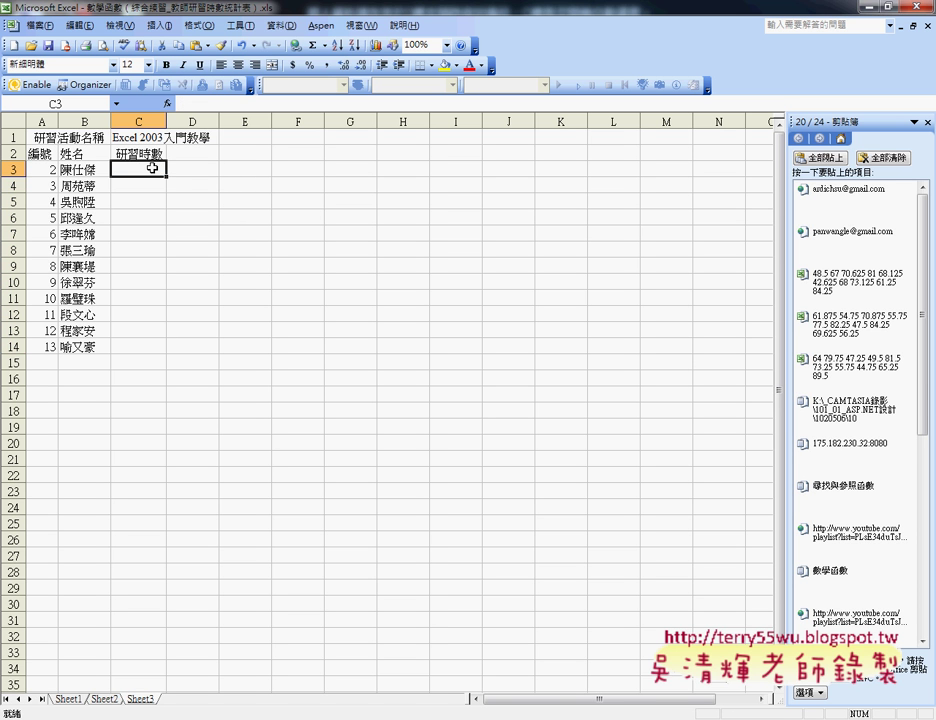
type("2")
left_click(146, 185)
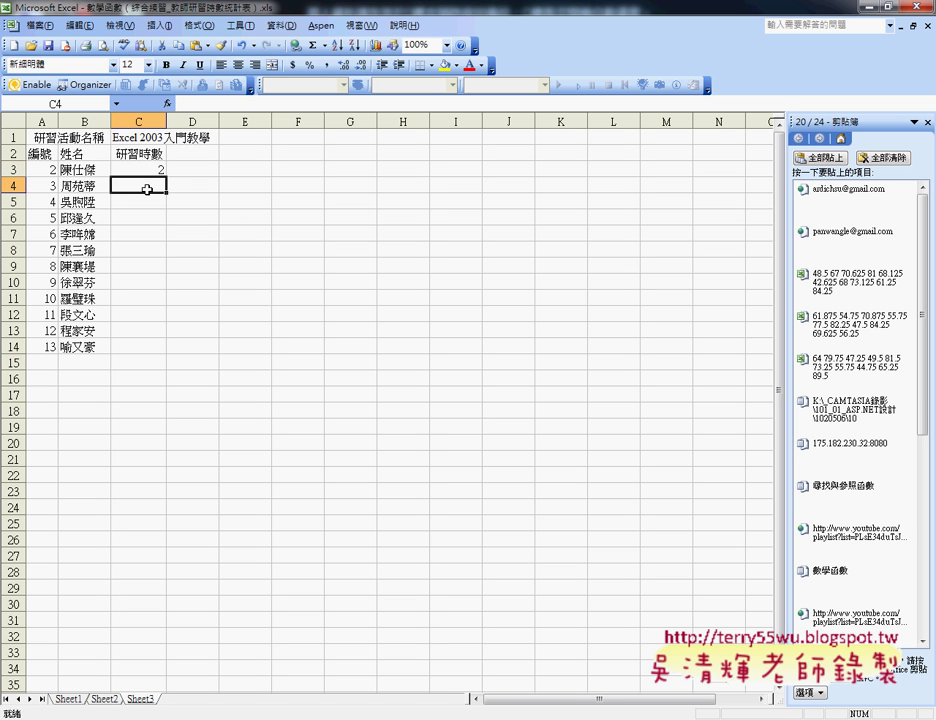
left_click(158, 170)
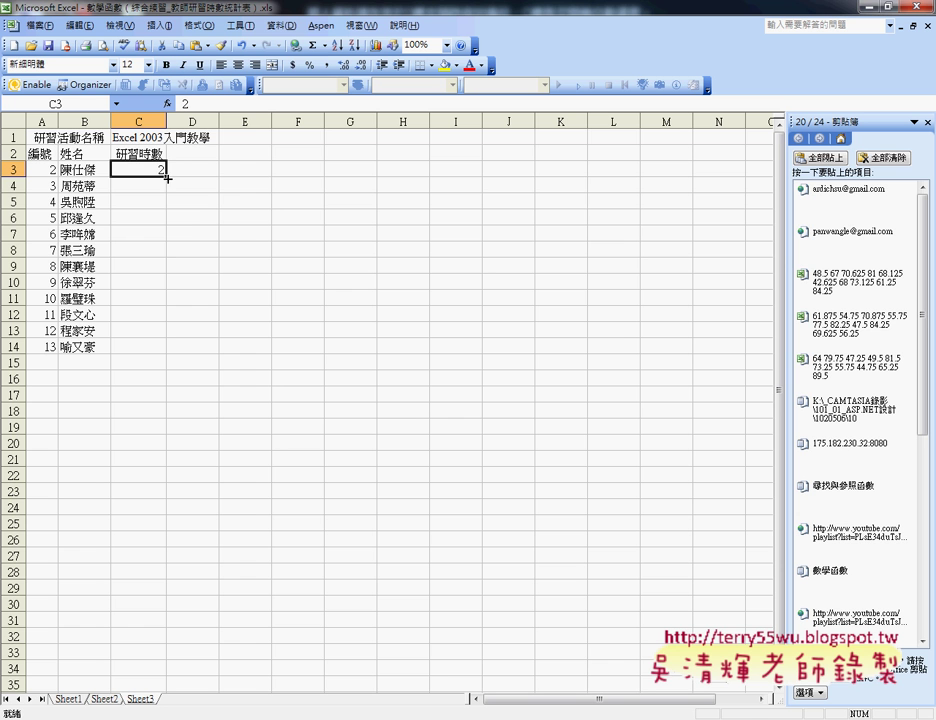
left_click_drag(167, 178, 168, 350)
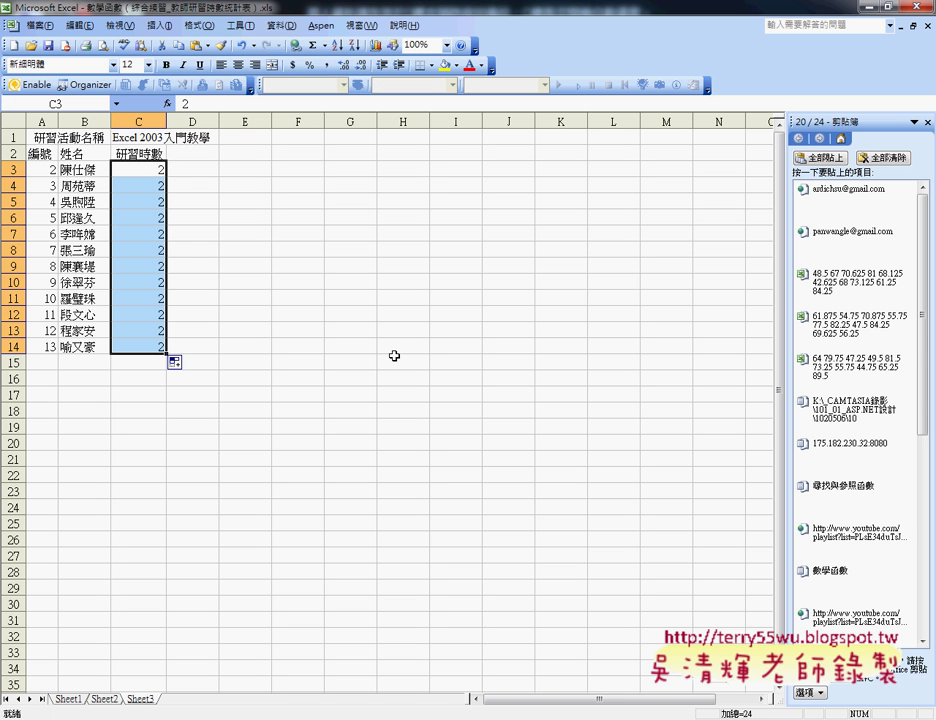
left_click_drag(36, 168, 52, 355)
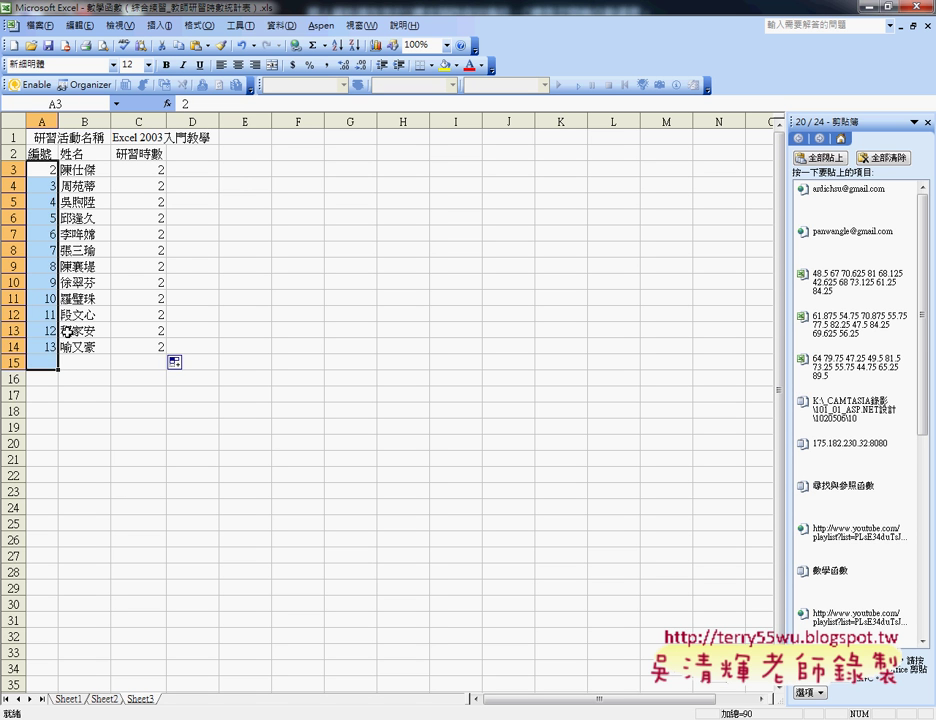
Step: Renumber A3:A14 from 1 to 12 using a filled 1, 2 pattern
key("Delete")
left_click(44, 170)
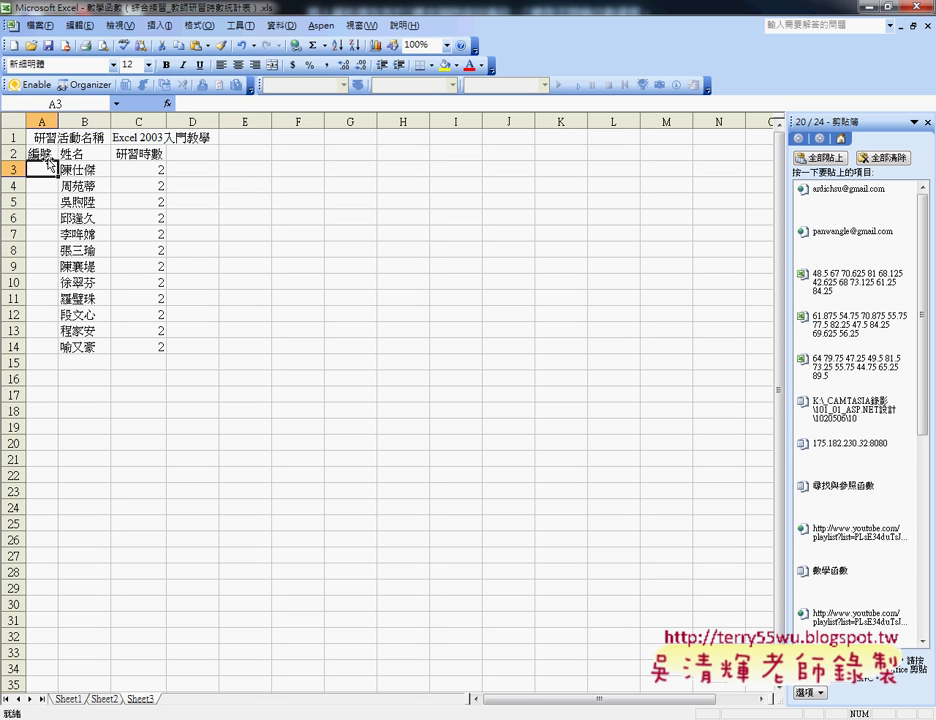
type("1")
left_click(47, 187)
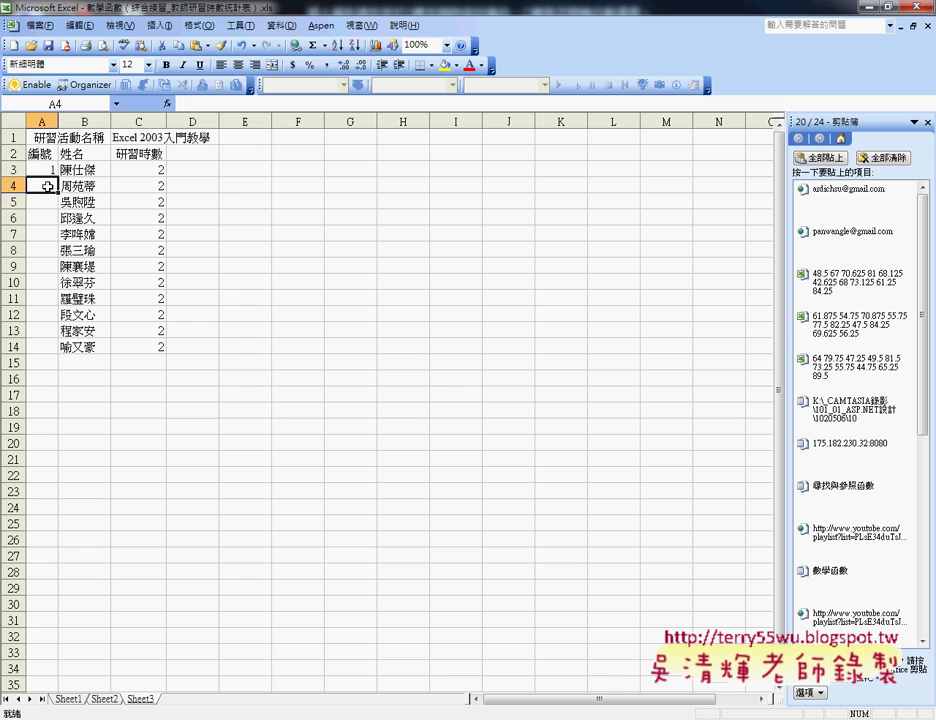
type("2")
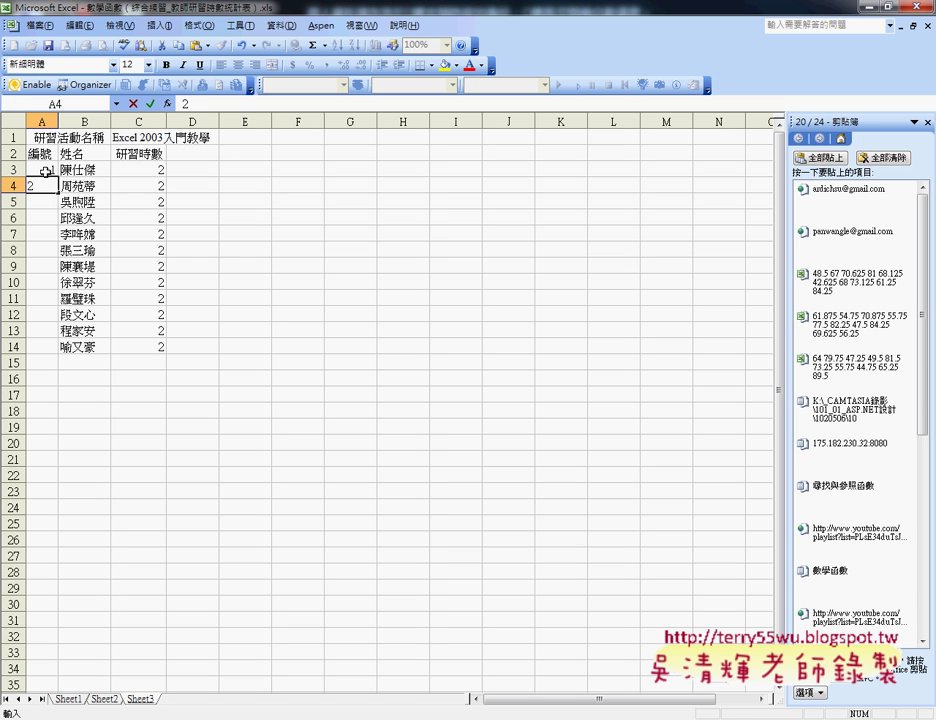
left_click_drag(45, 172, 46, 184)
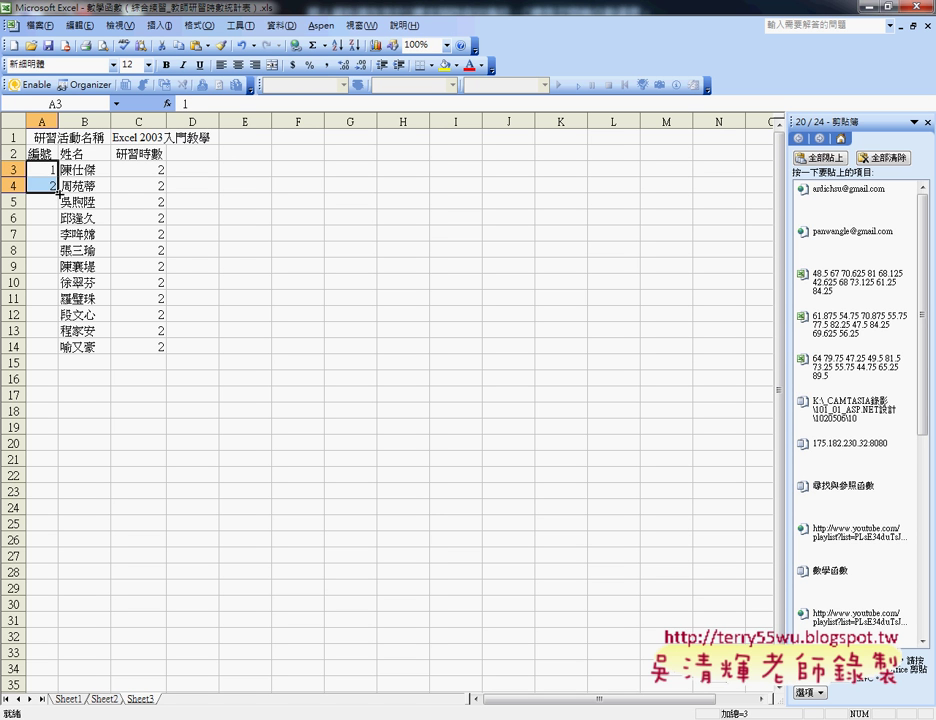
left_click_drag(59, 193, 57, 346)
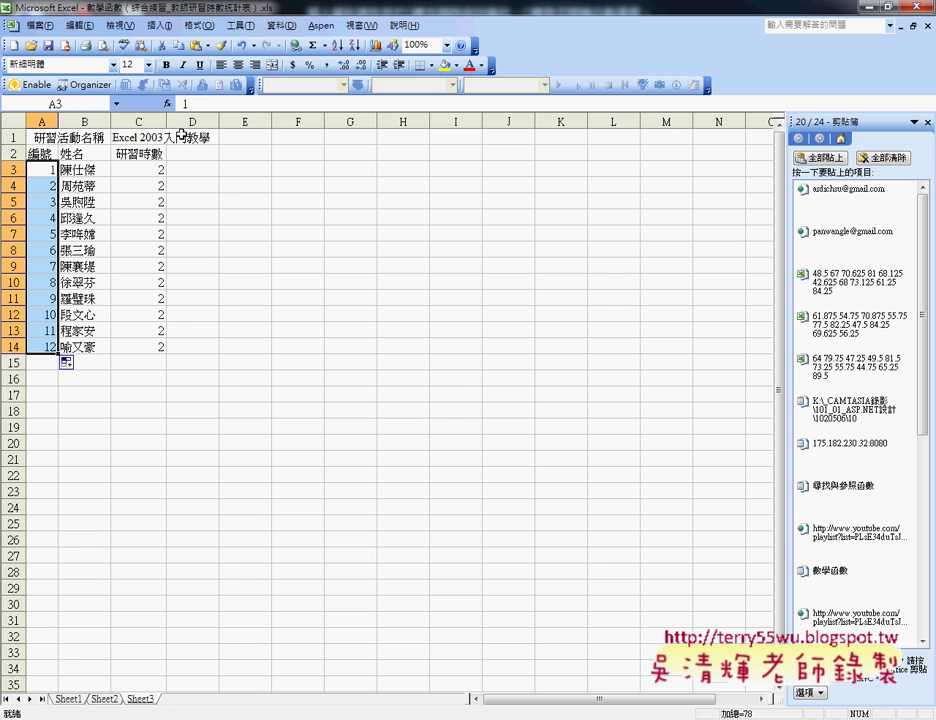
Step: Change C1's title from 入門 to 進階, making it Excel 2003進階教學
left_click(148, 139)
double_click(246, 104)
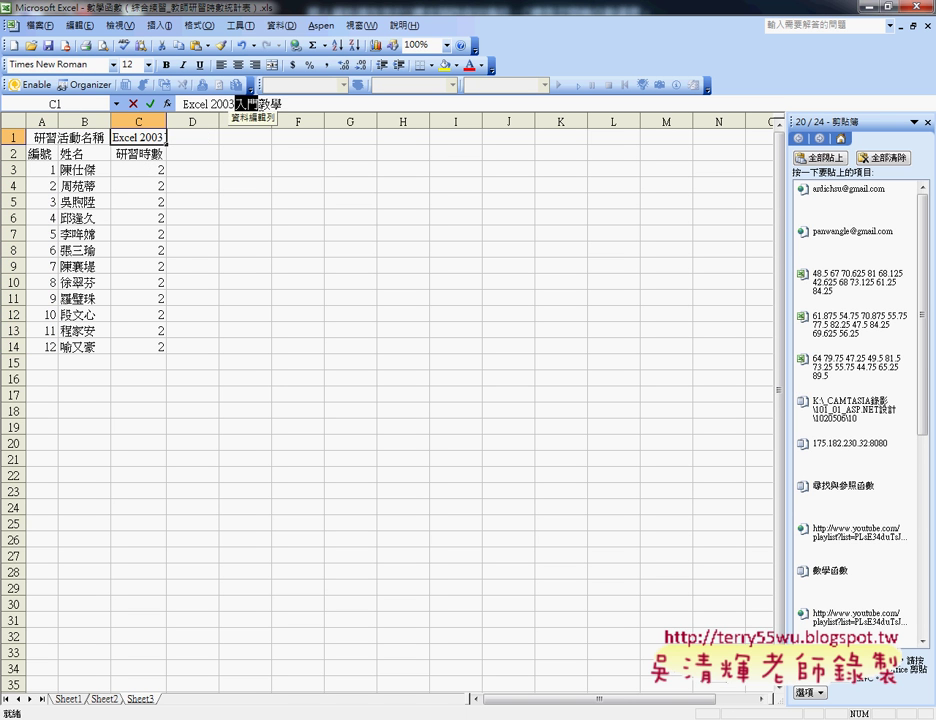
type("g")
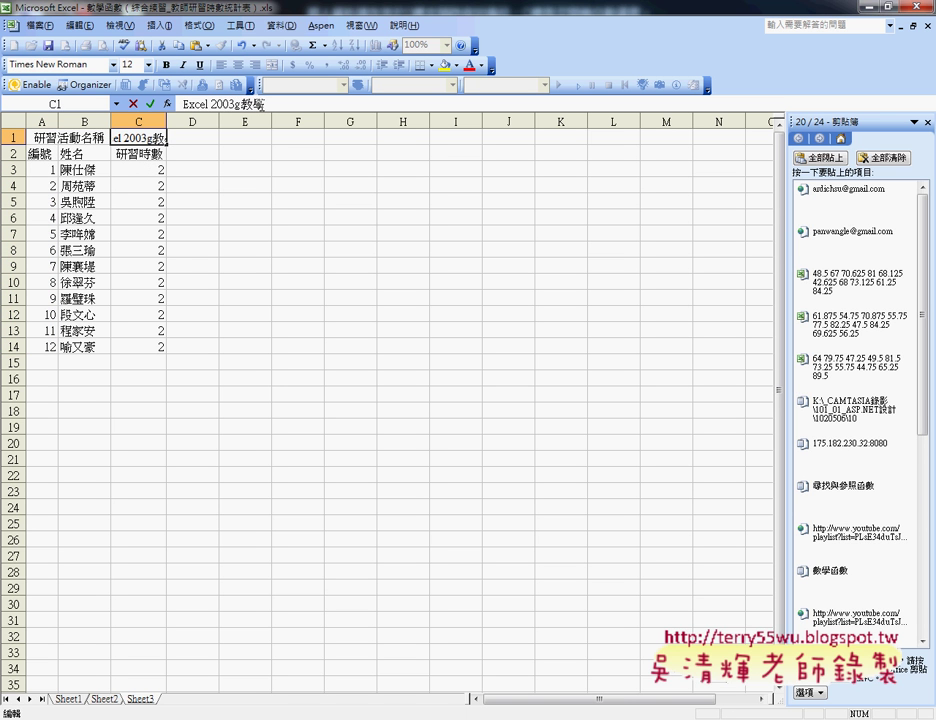
key("BackSpace")
type("進")
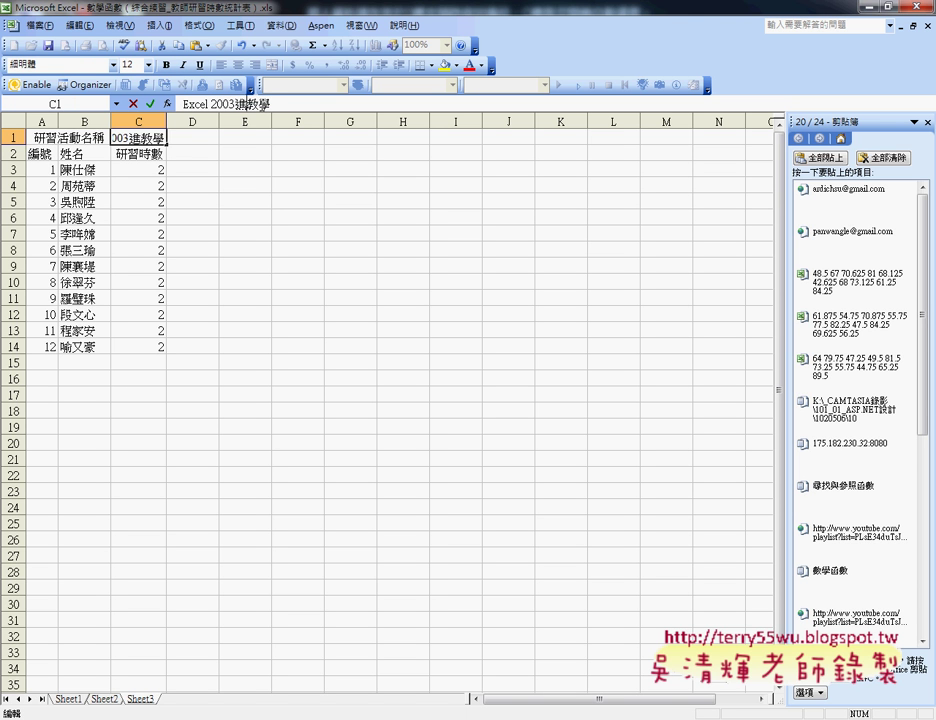
type("階")
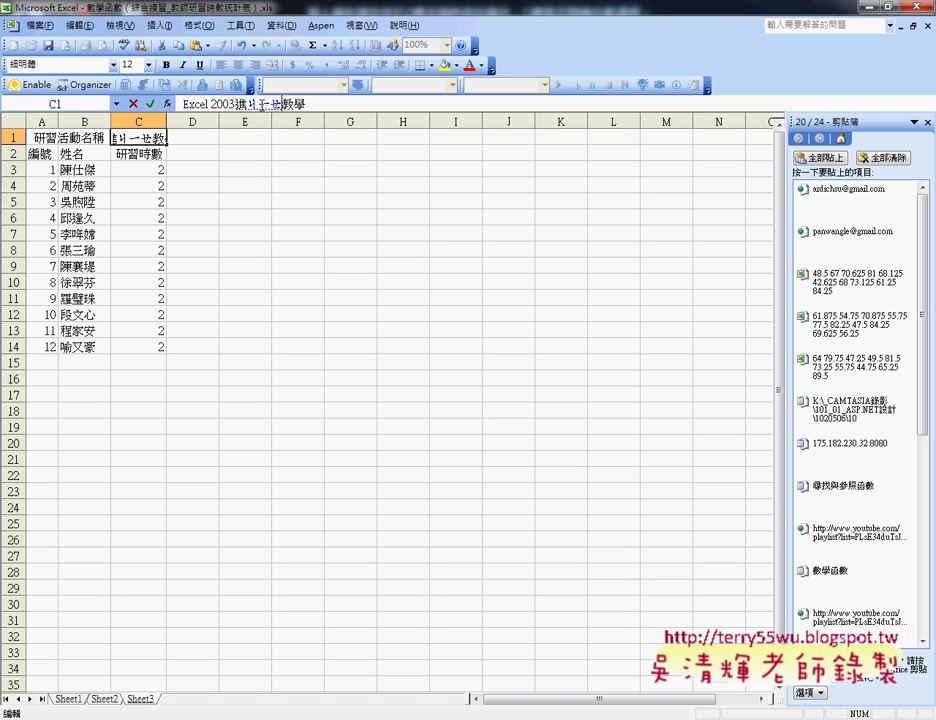
left_click(283, 278)
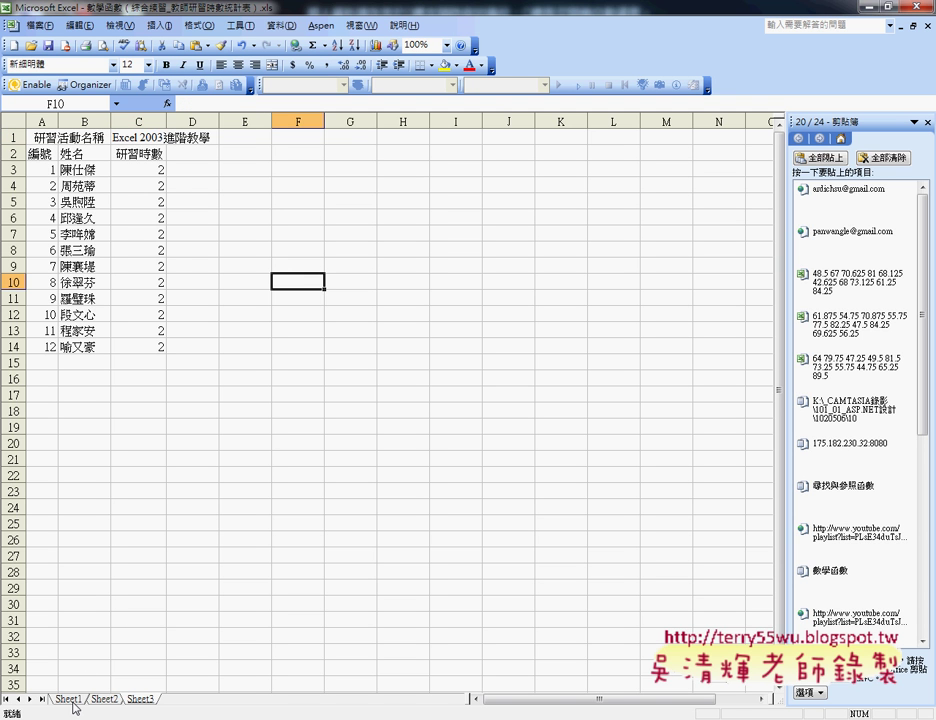
Step: Compare the 入門教學 list on Sheet2 with the 進階教學 list on Sheet3, then return to Sheet1
left_click(102, 700)
left_click(138, 705)
left_click(100, 704)
left_click(138, 704)
left_click(110, 700)
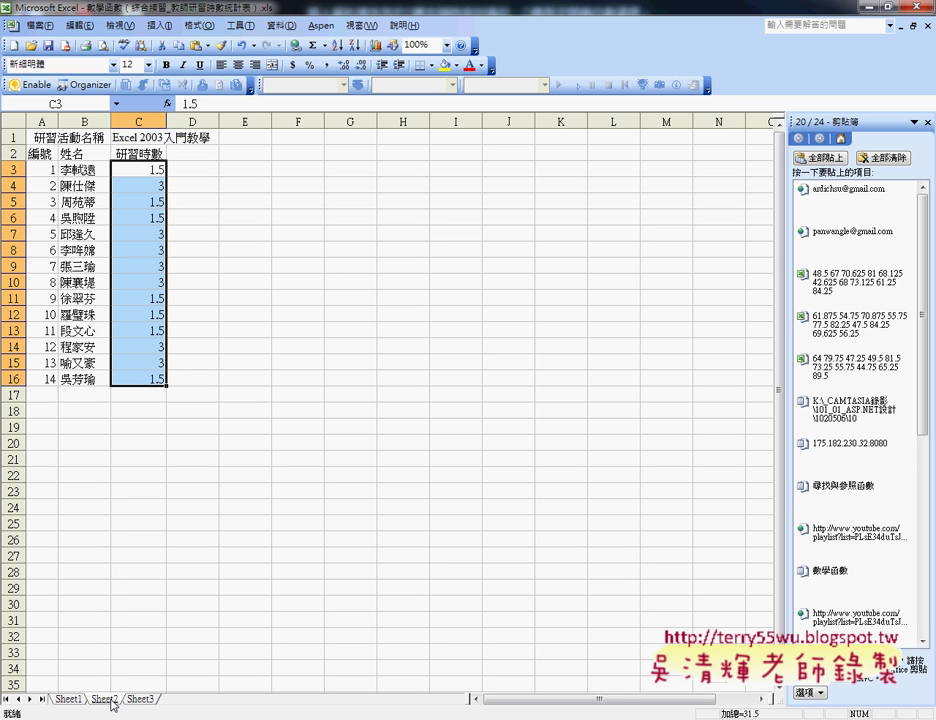
left_click(140, 705)
left_click(109, 705)
left_click(76, 701)
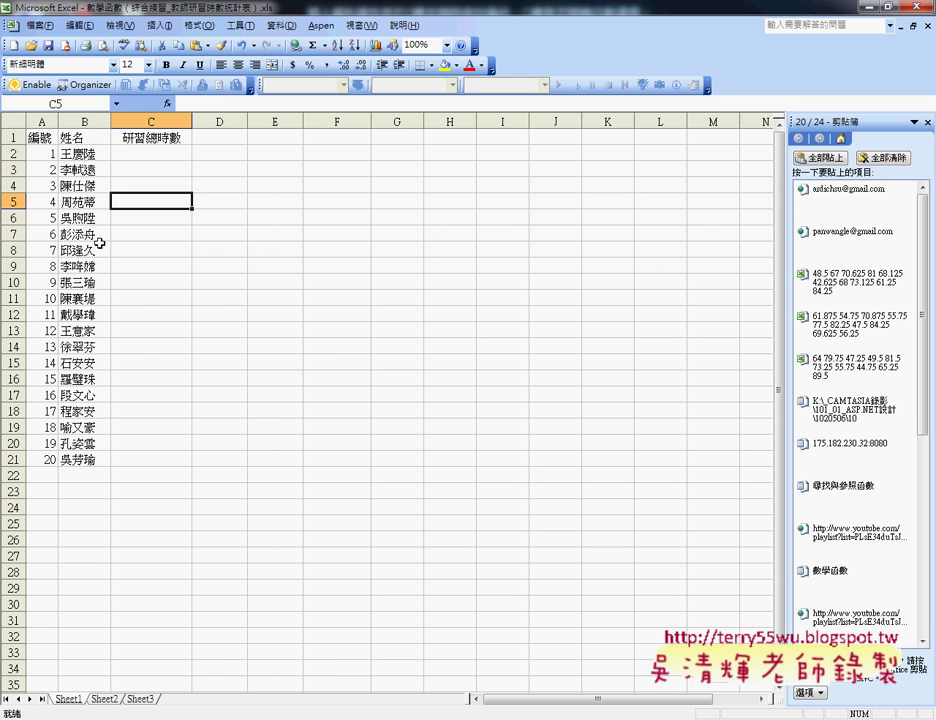
Step: Look up the second teacher on both sheets and enter total 1.5 in C3
left_click(84, 170)
left_click(109, 705)
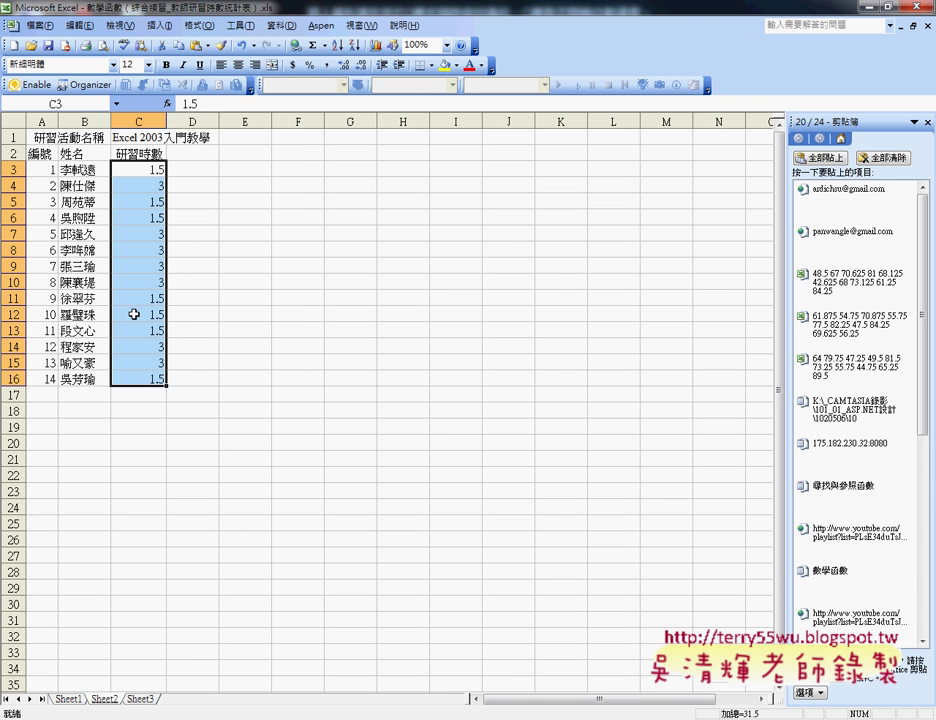
left_click(84, 170)
left_click(143, 700)
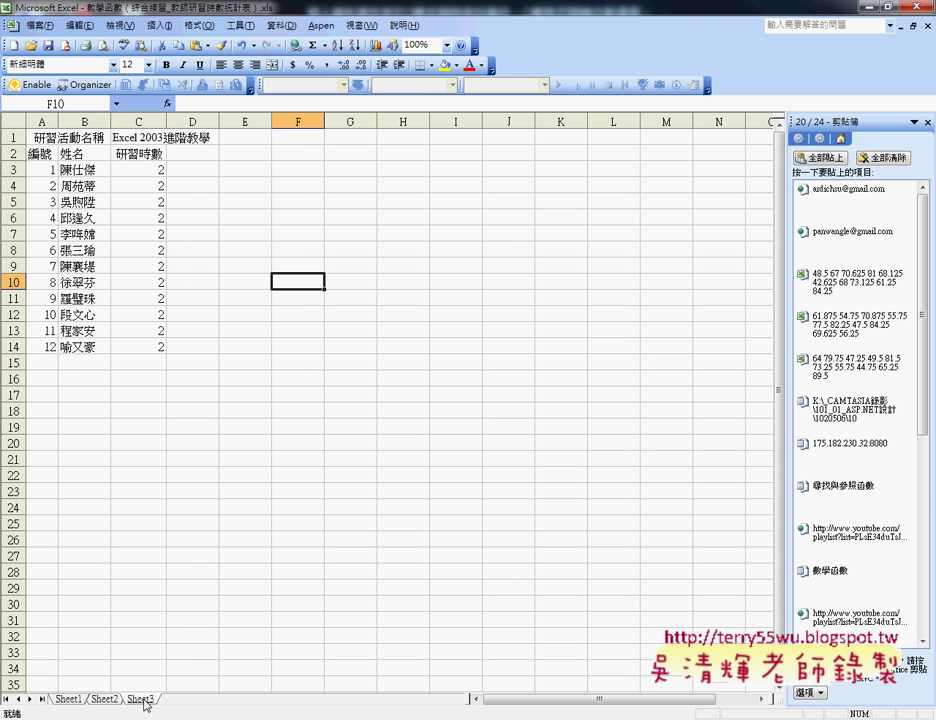
left_click(104, 700)
left_click(68, 700)
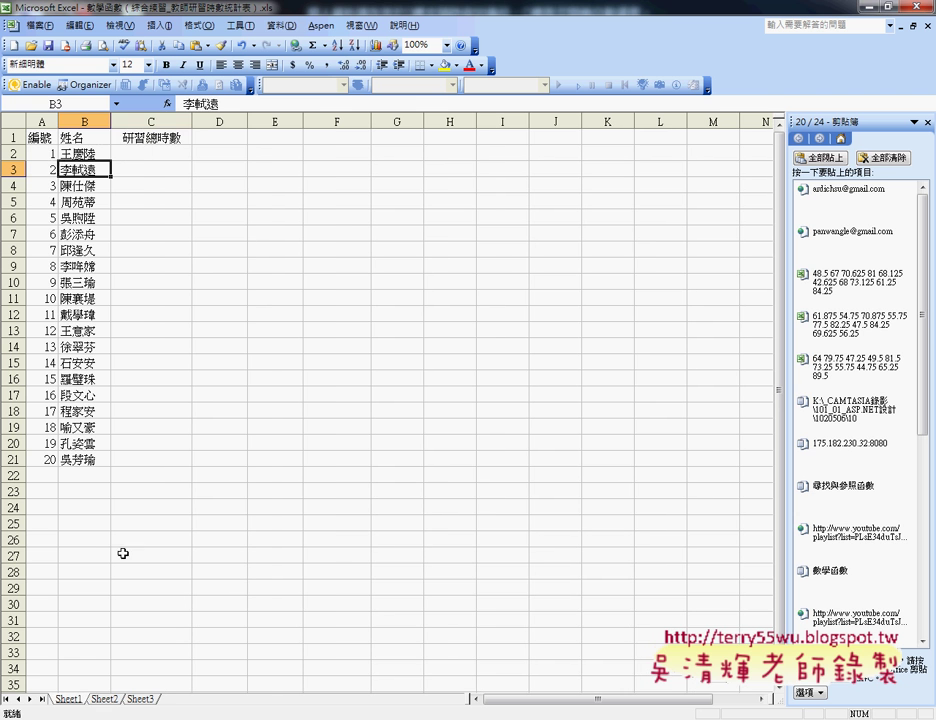
left_click(150, 167)
type("1.")
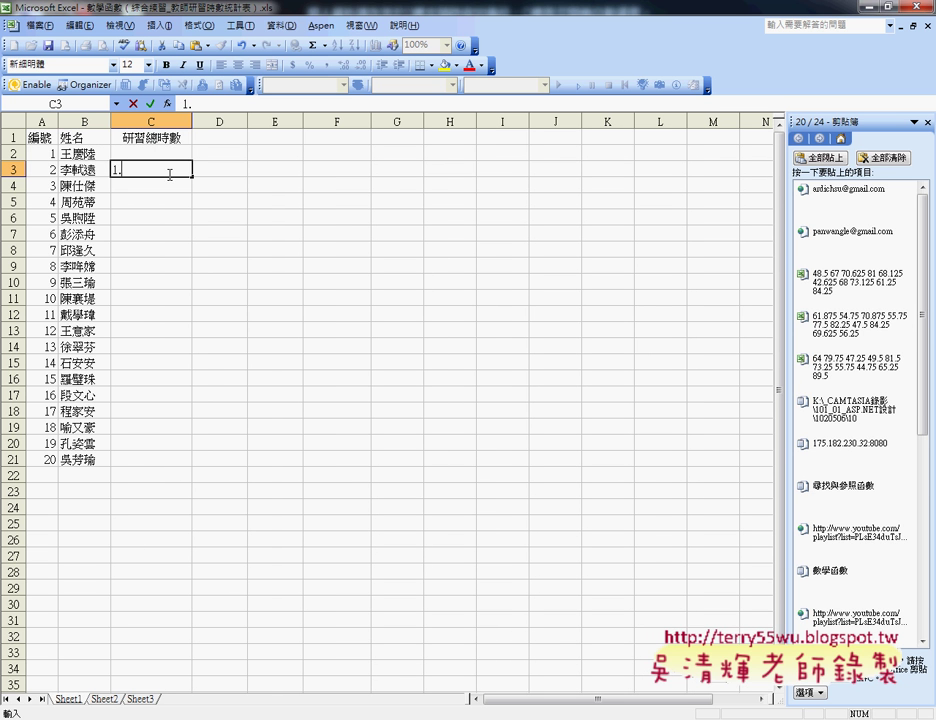
type("5")
left_click(85, 153)
Step: Look up the first teacher on both sheets and enter total 0 in C2
left_click(138, 153)
left_click(96, 702)
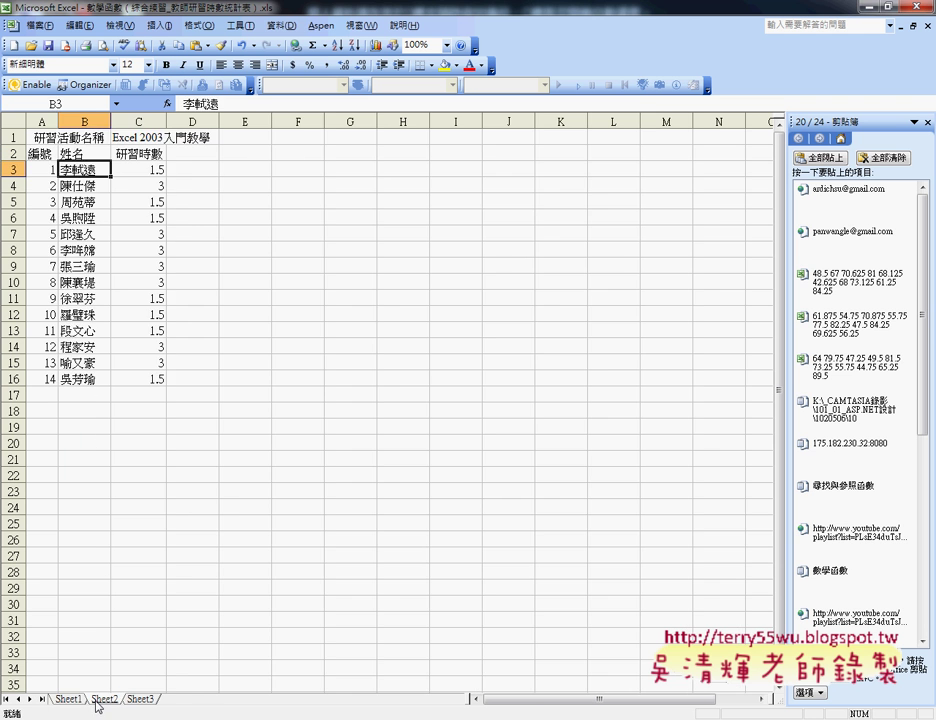
left_click(133, 702)
left_click(60, 702)
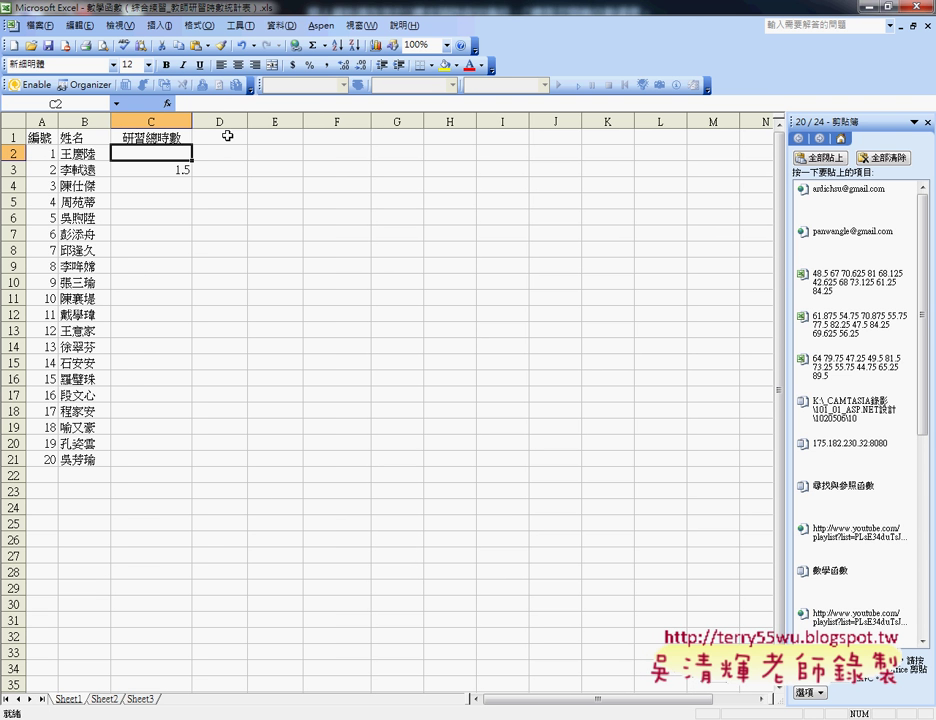
type("0")
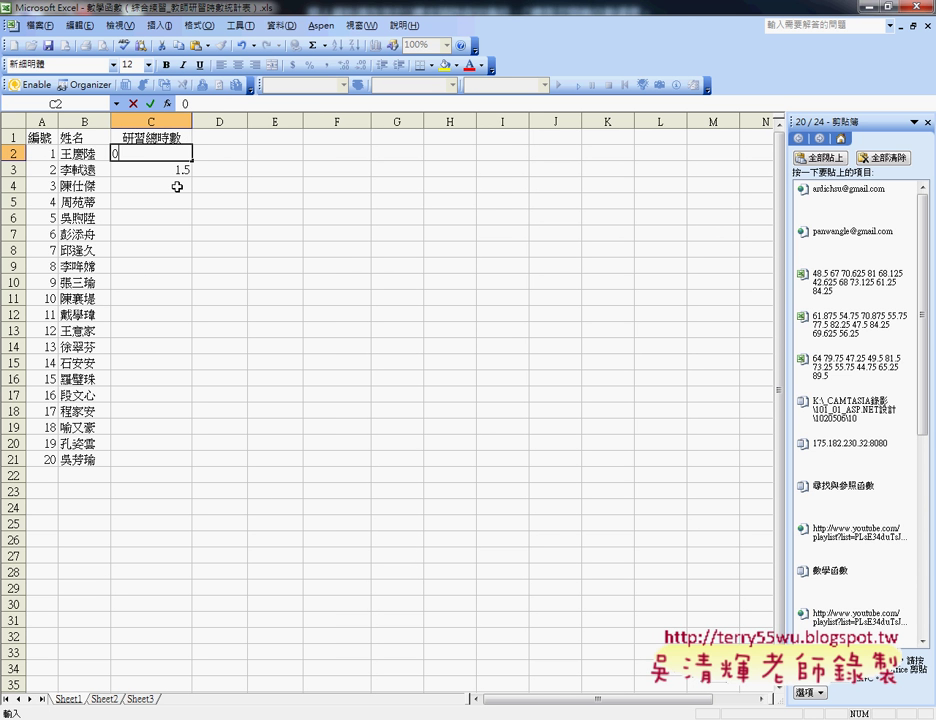
left_click(177, 183)
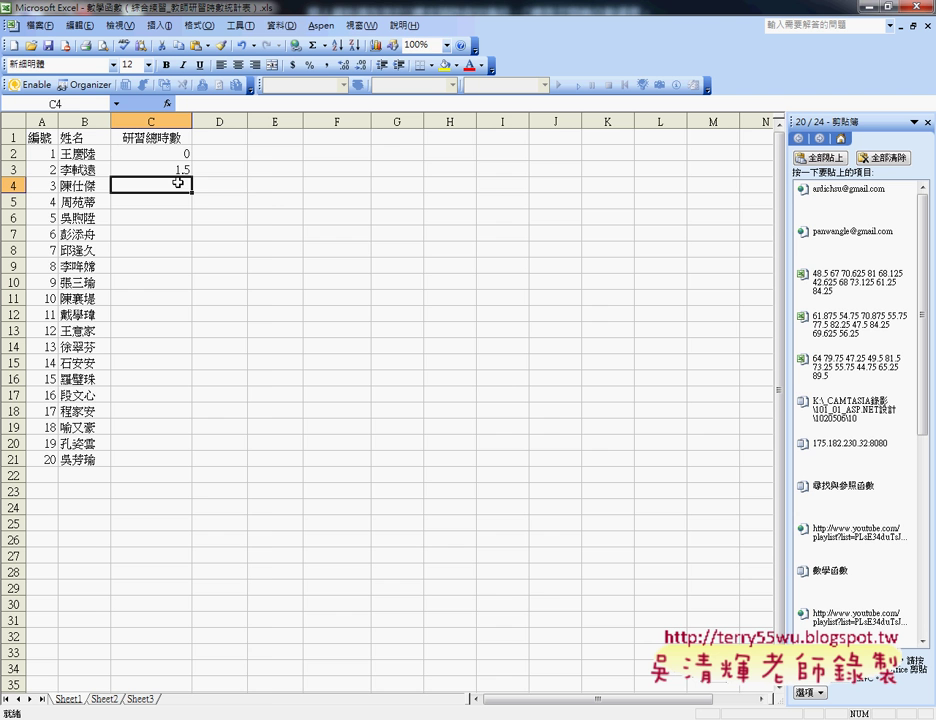
Step: Add the third teacher's 3 hours and 2 hours, entering total 5 in C4
left_click(104, 700)
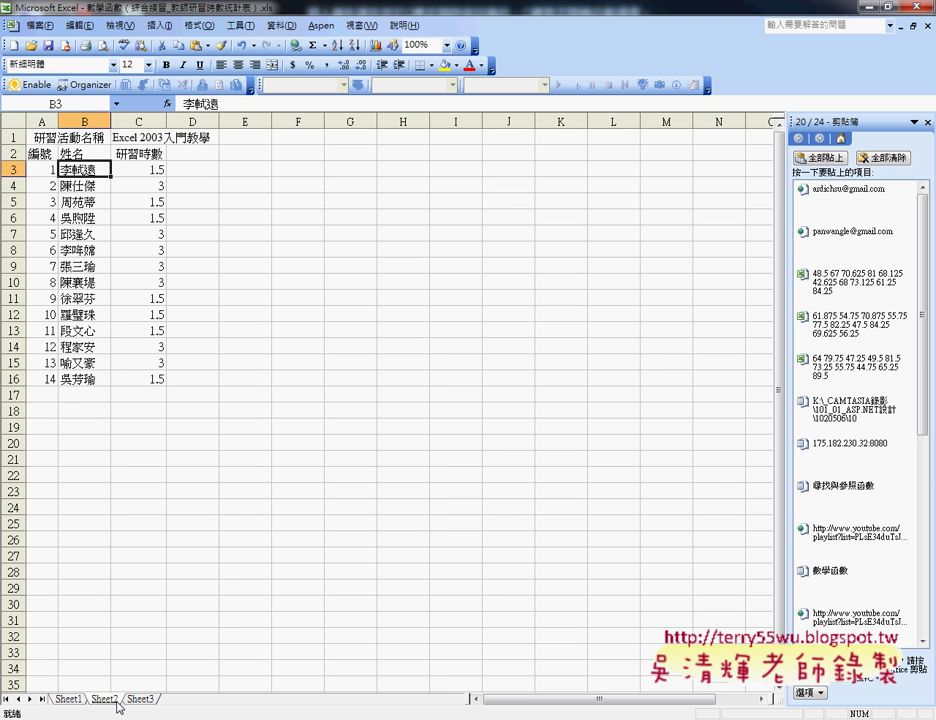
left_click(140, 186)
left_click(141, 699)
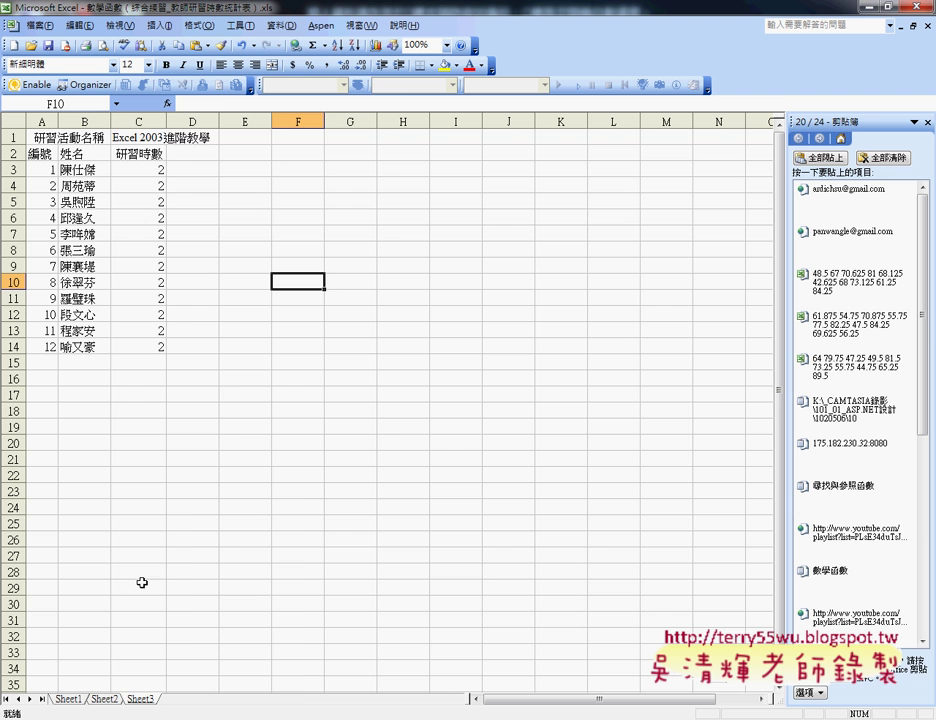
left_click(140, 172)
left_click(69, 699)
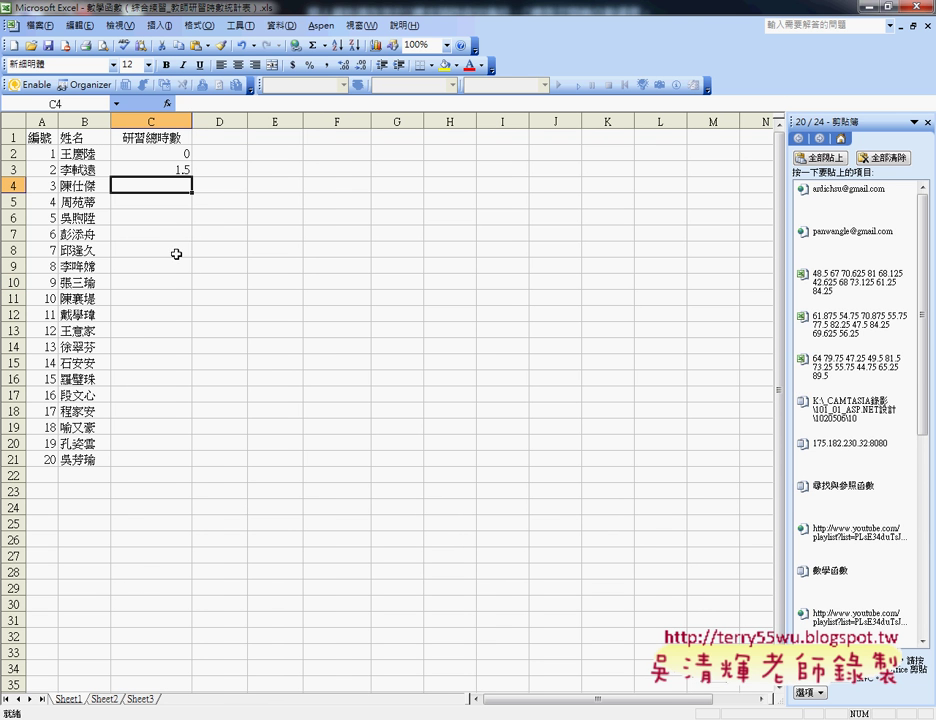
type("5")
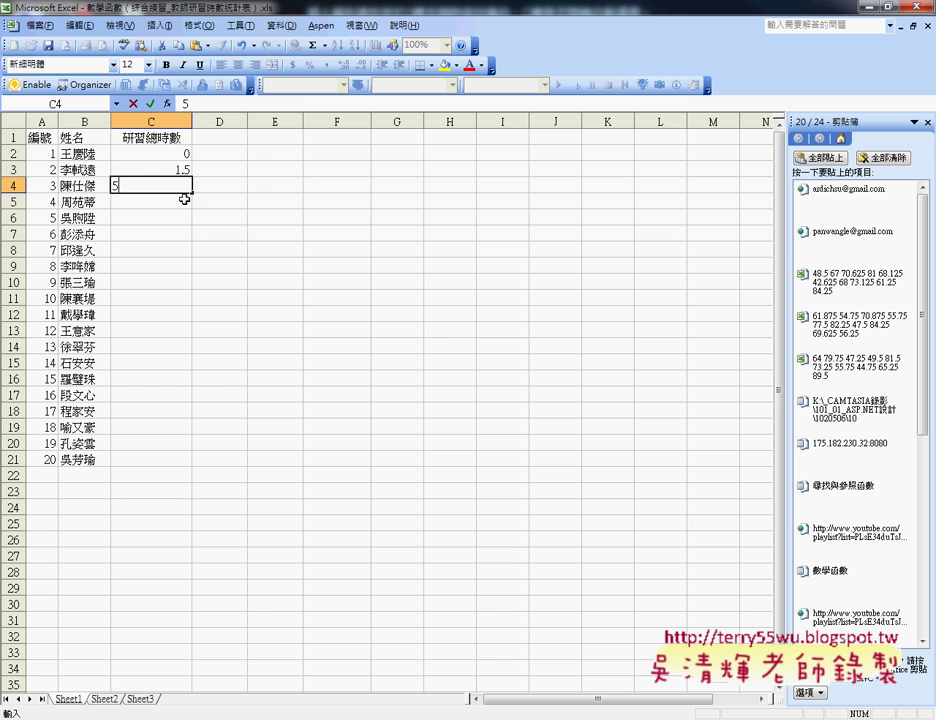
left_click(200, 201)
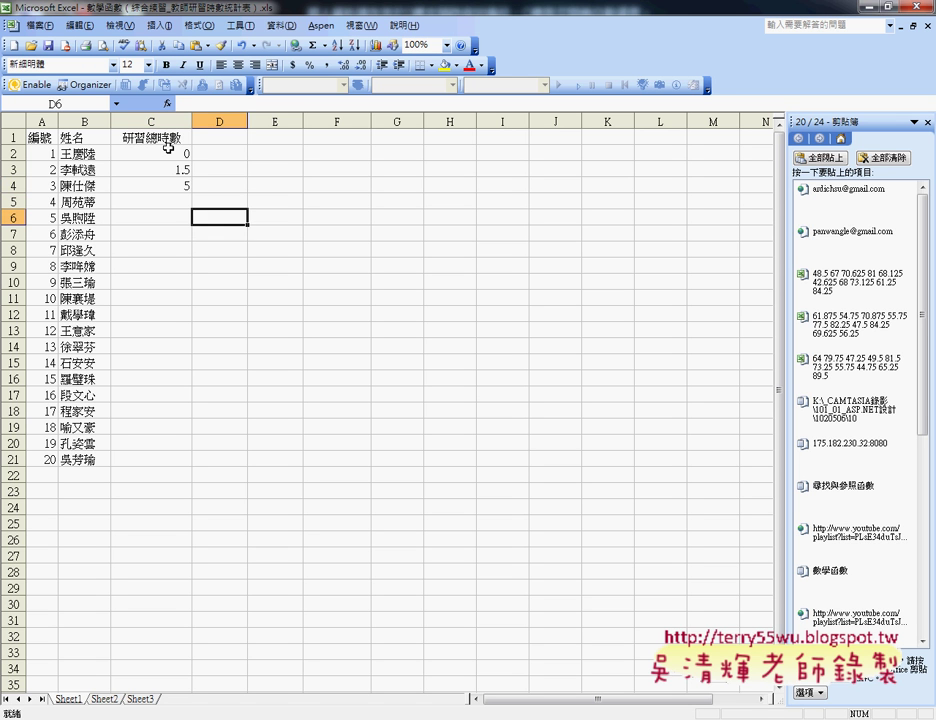
Step: Clear the hand-typed totals in C2:C5
left_click_drag(167, 150, 172, 194)
key("Delete")
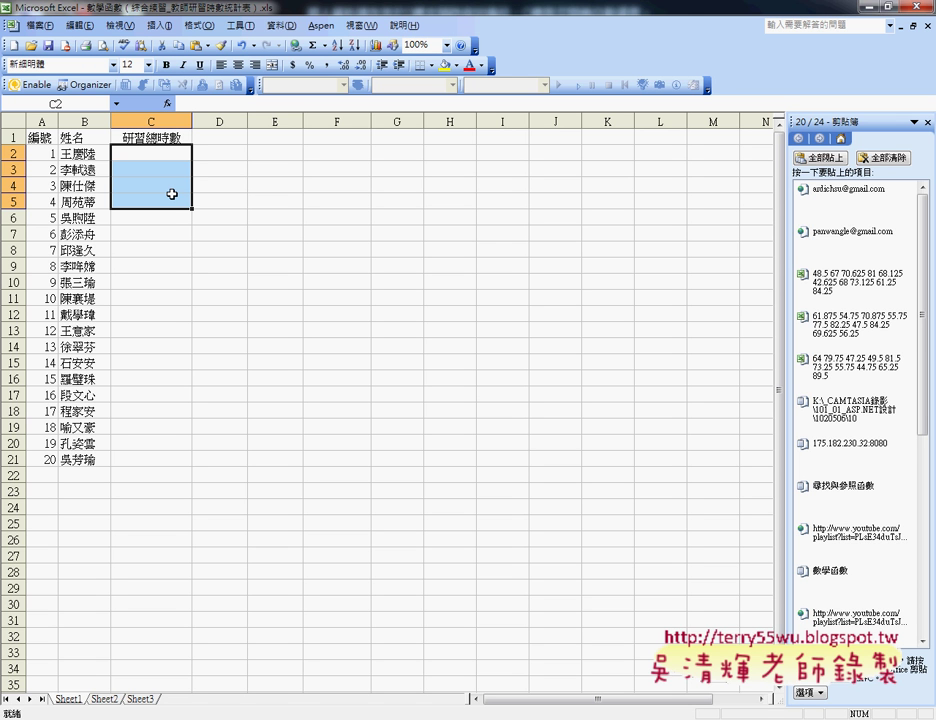
left_click(175, 149)
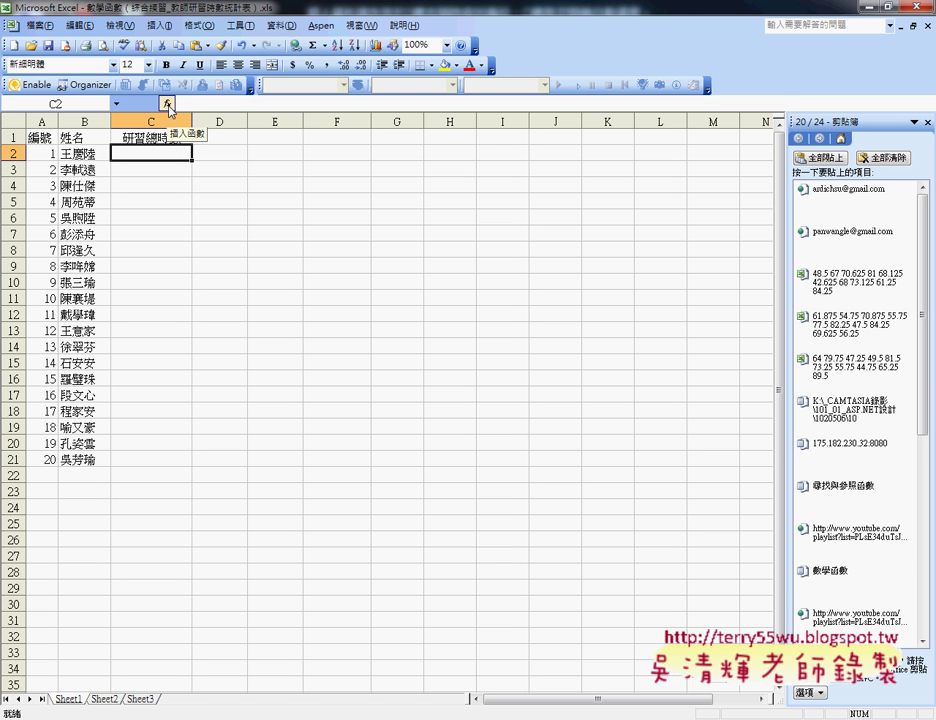
Step: Insert SUMIF into C2 from the 最近用過函數 category
left_click(167, 104)
left_click(576, 281)
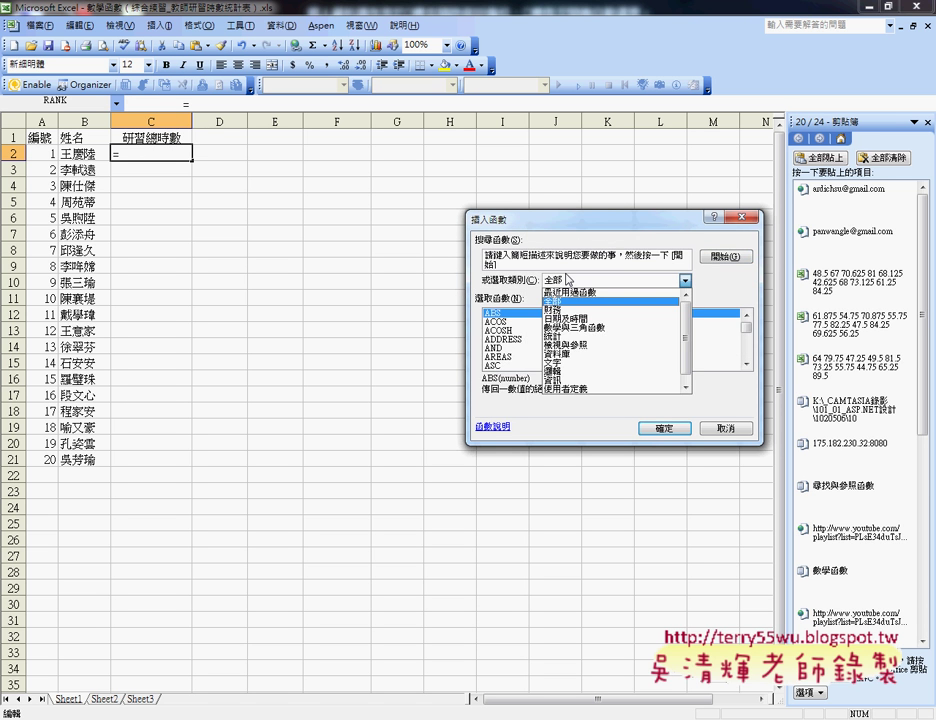
left_click(581, 297)
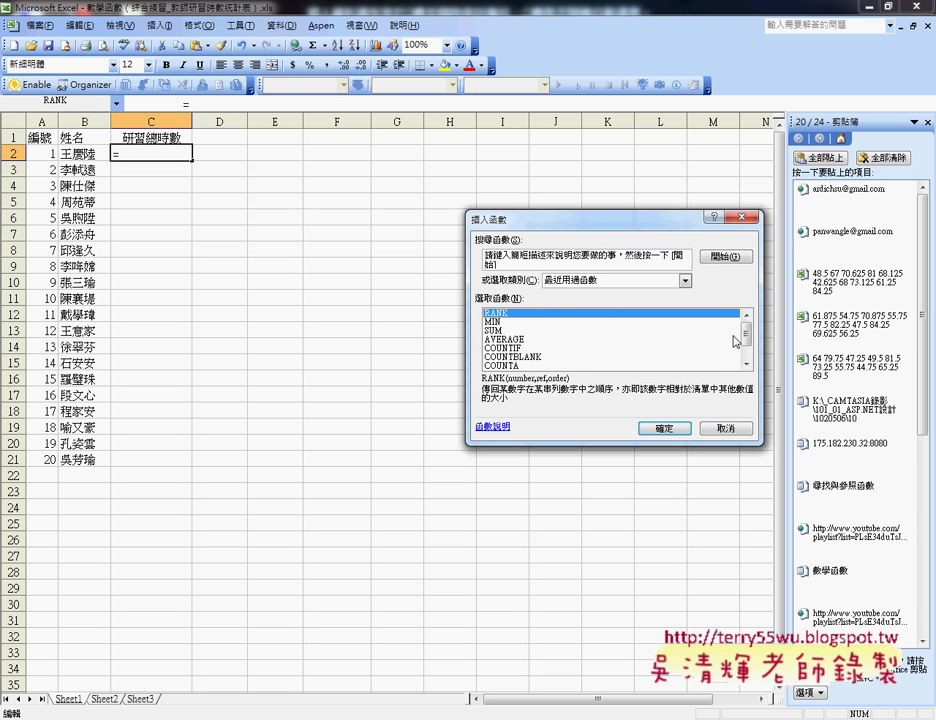
scroll(745, 347, "down", 1)
scroll(745, 347, "down", 1)
left_click(510, 366)
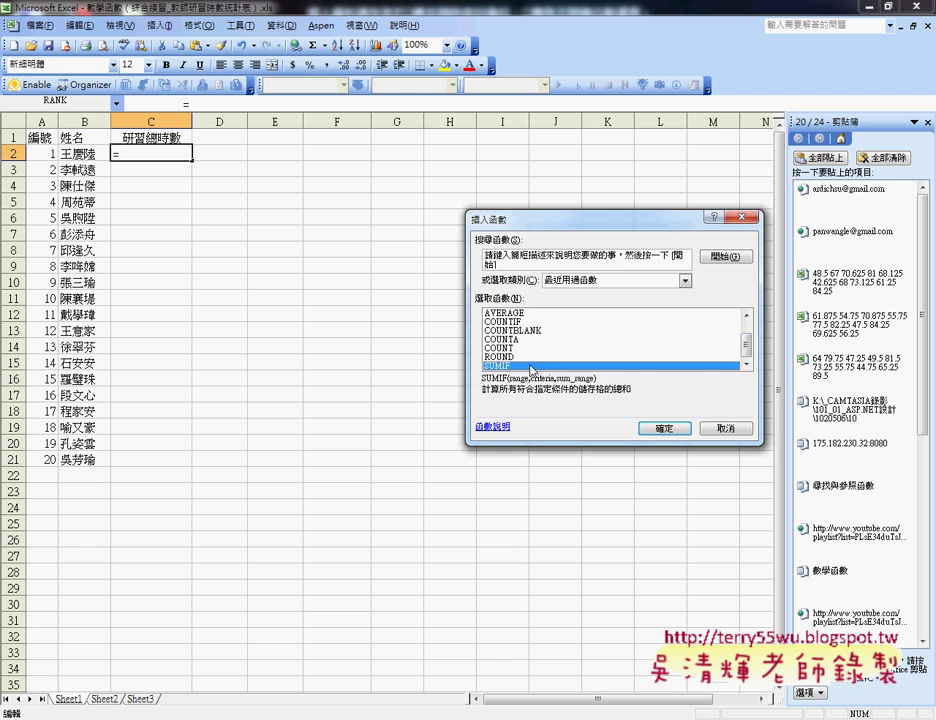
left_click(680, 432)
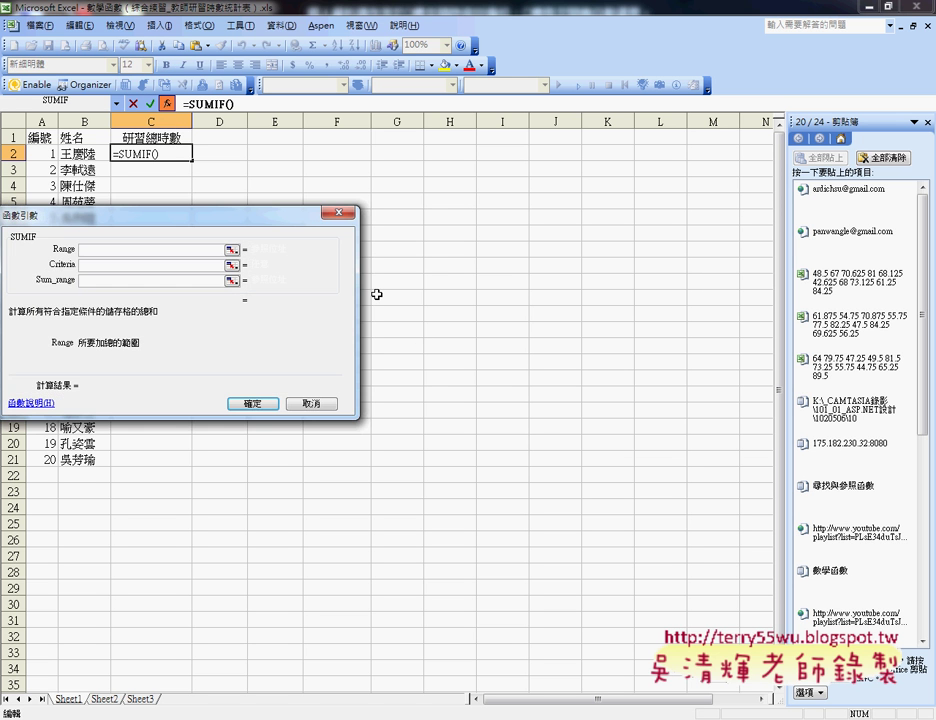
Step: Set the SUMIF Range to Sheet2's teacher names B3:B16, correcting a wrong entry
left_click_drag(200, 213, 507, 181)
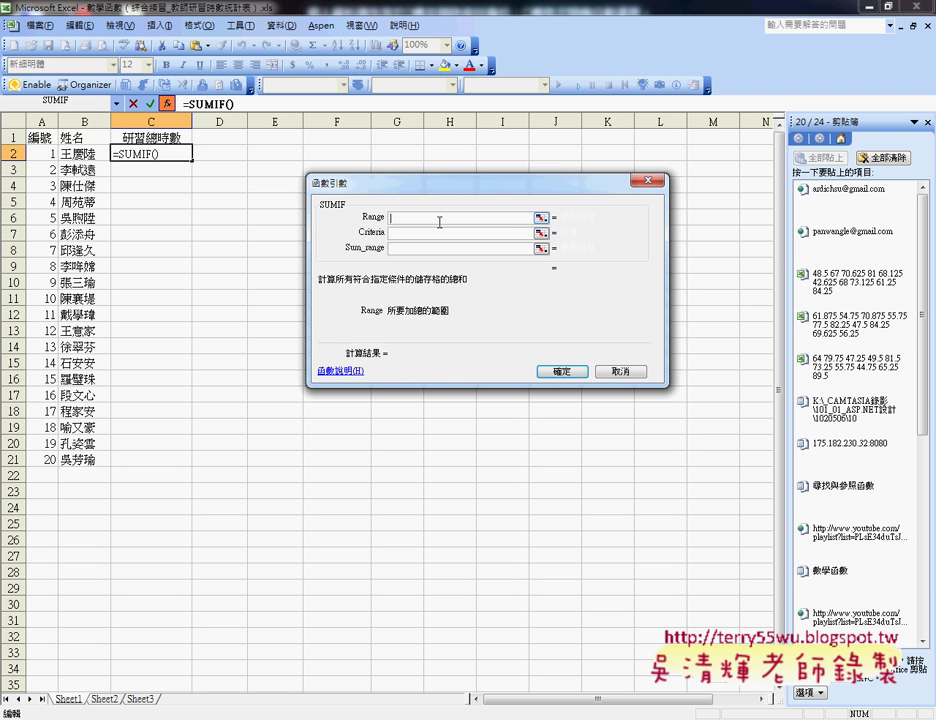
left_click(105, 700)
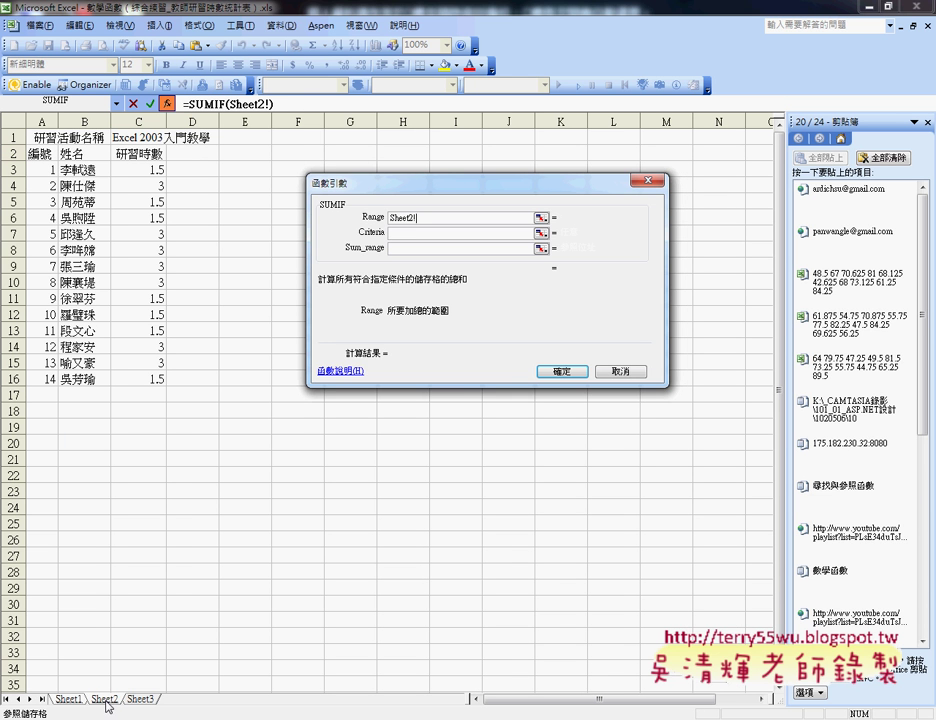
mouse_move(72, 170)
left_mouse_down()
mouse_move(90, 232)
mouse_move(90, 378)
left_mouse_up()
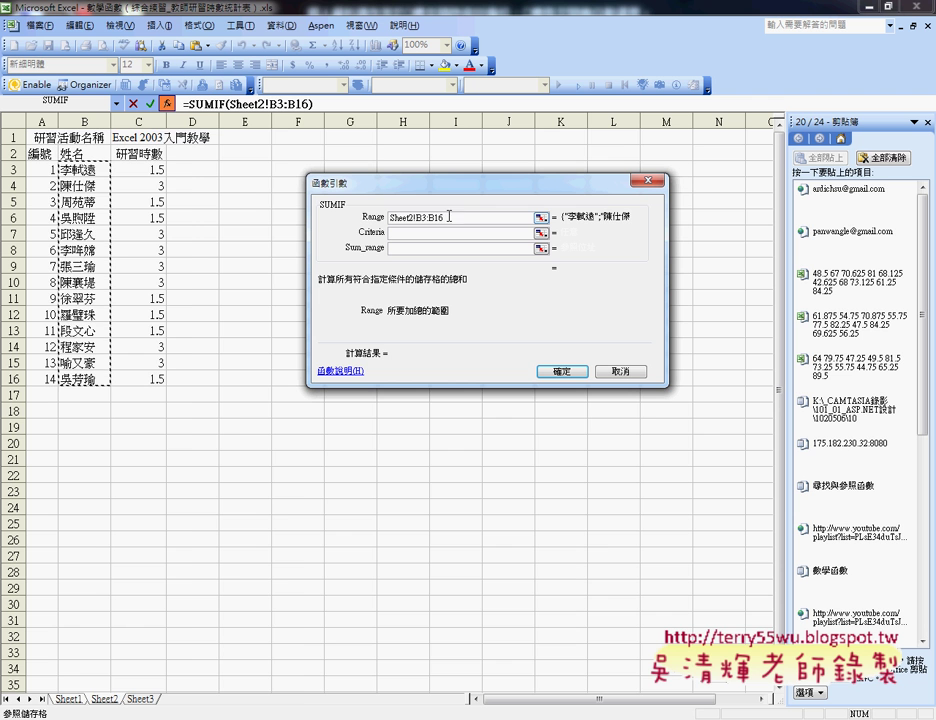
left_click(68, 700)
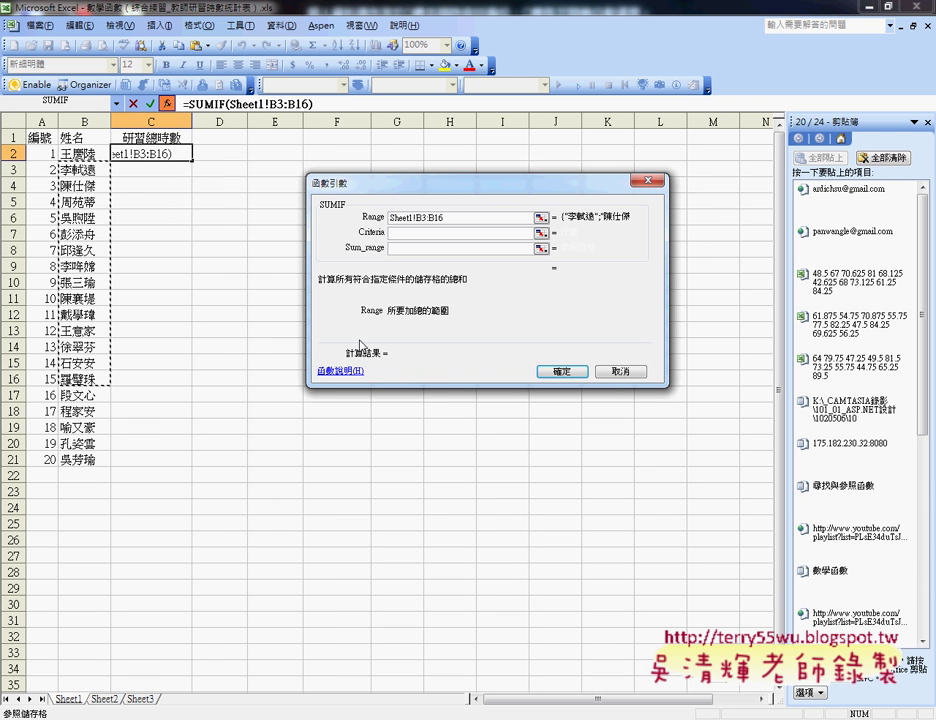
left_click(86, 152)
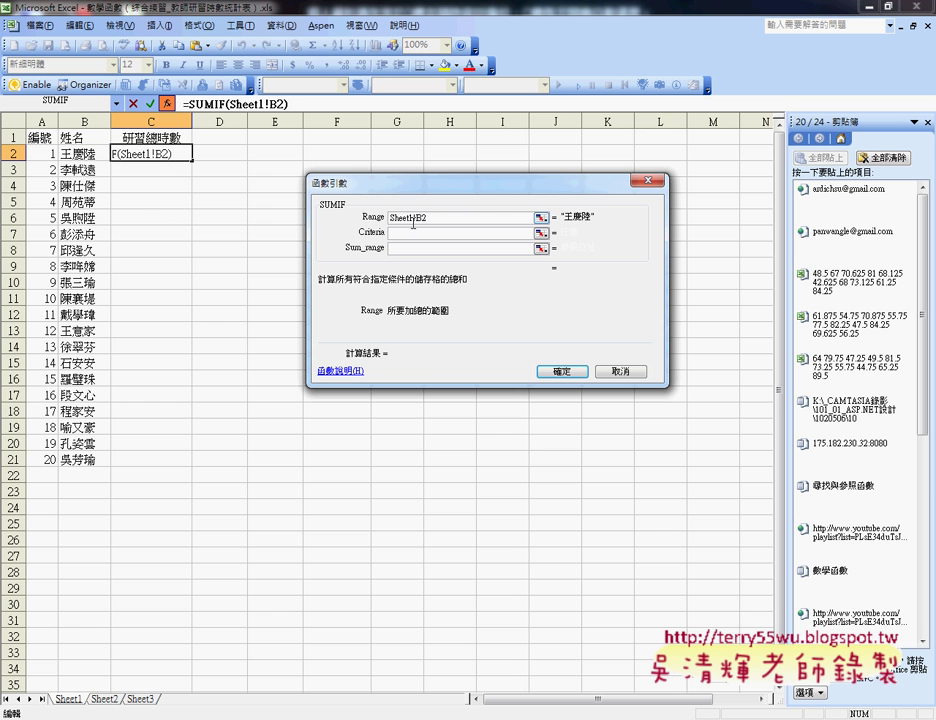
left_click(388, 178)
key("Delete")
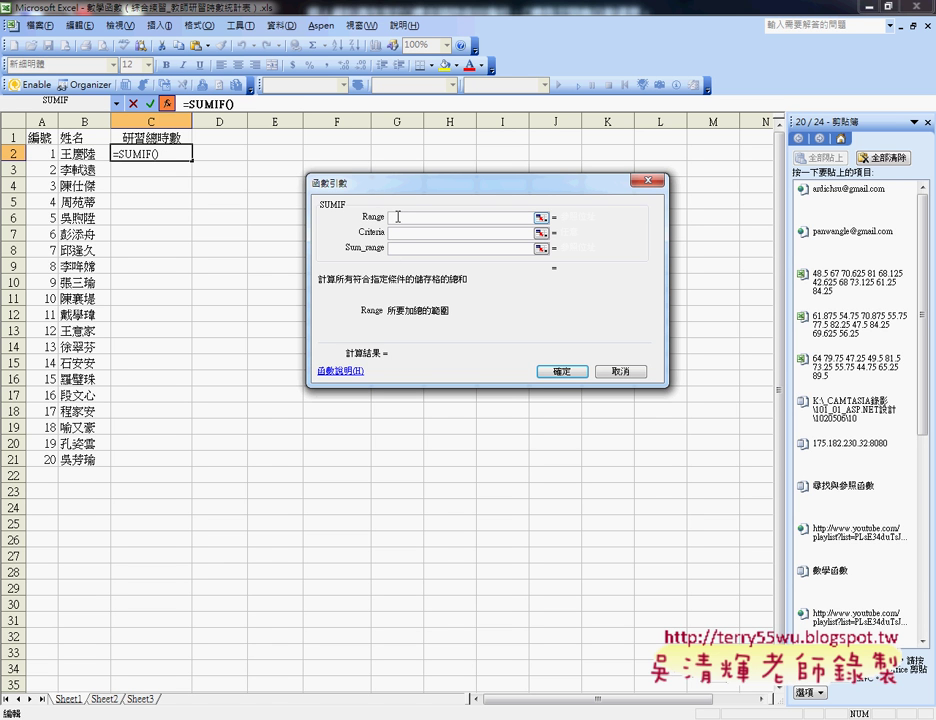
left_click(104, 699)
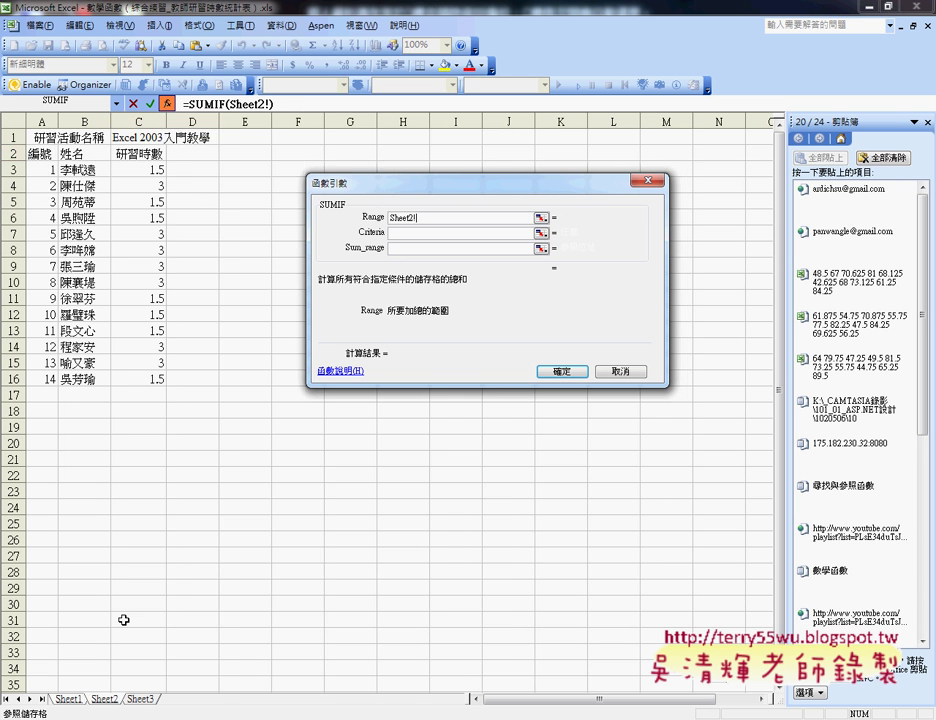
left_click_drag(78, 170, 88, 380)
Step: Set criteria to B2 and Sum_range to Sheet2!C3:C16, then review each argument
left_click(405, 233)
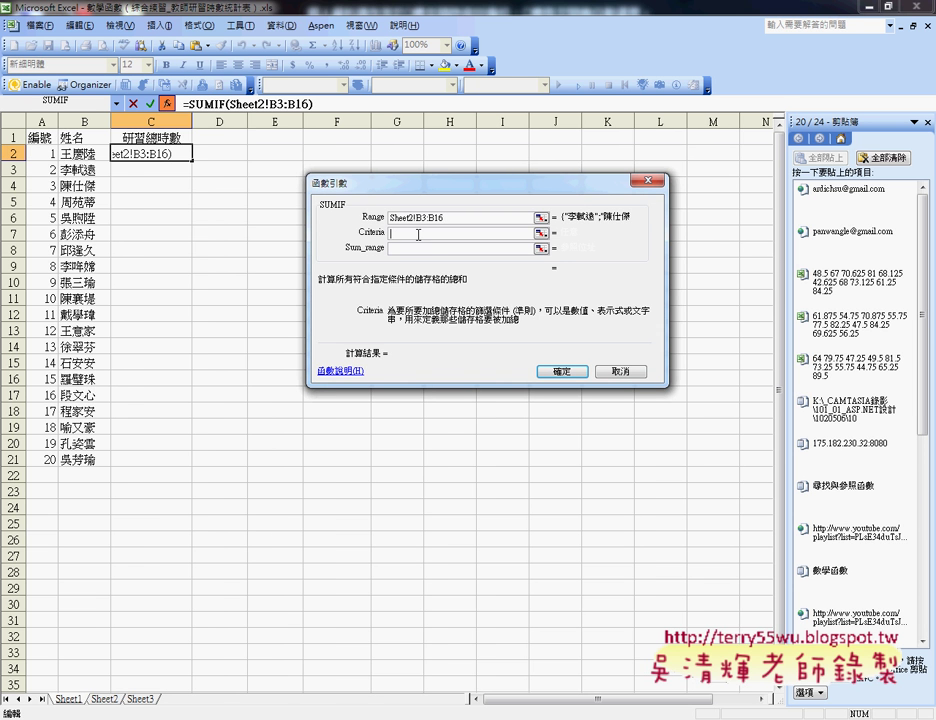
left_click(76, 155)
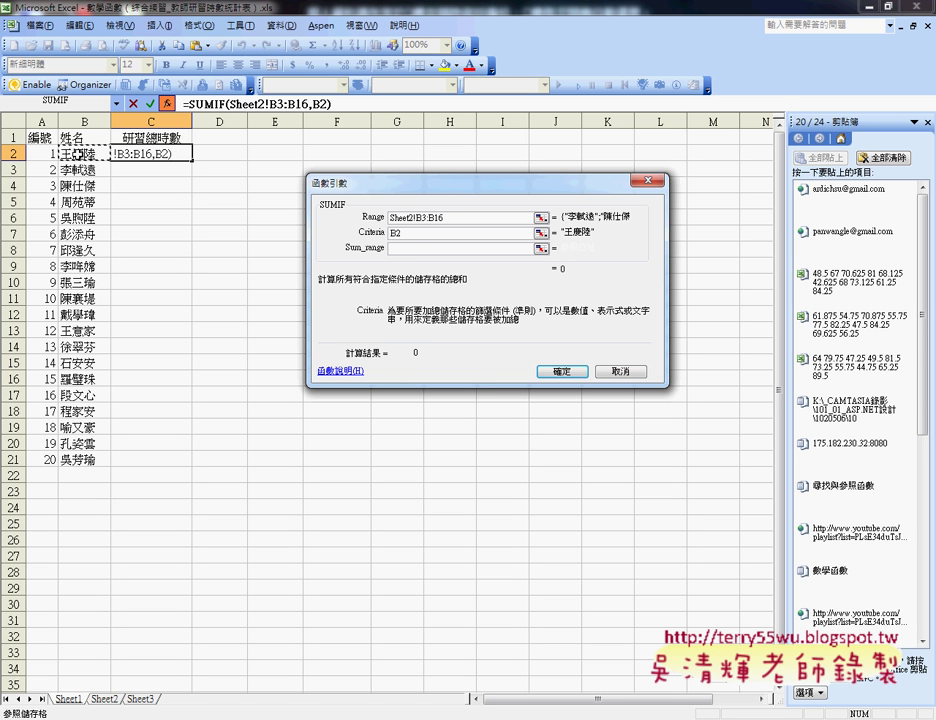
key("Tab")
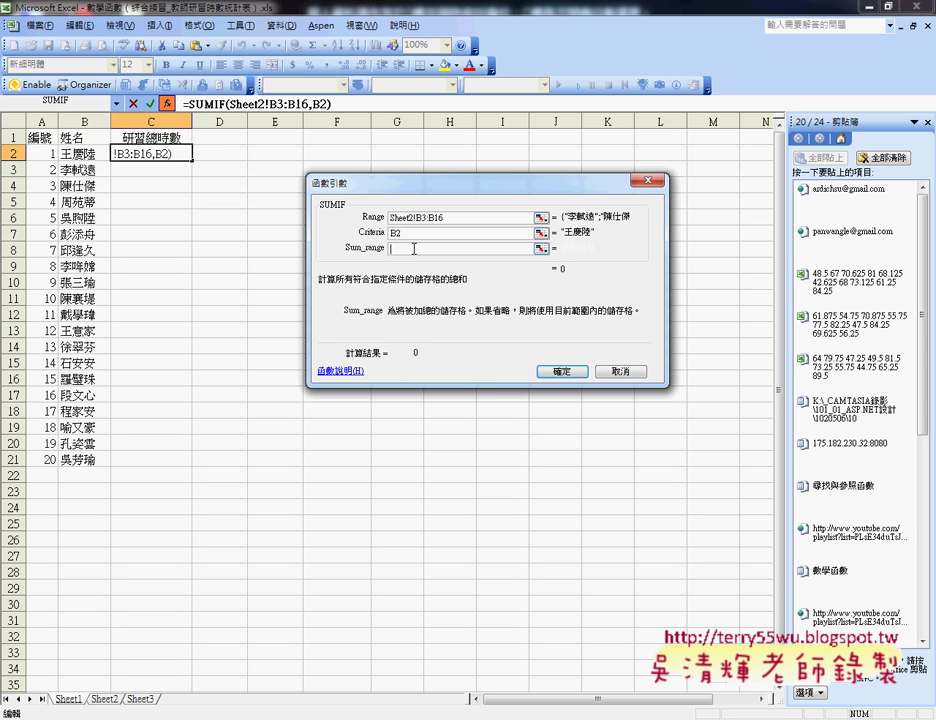
left_click(104, 699)
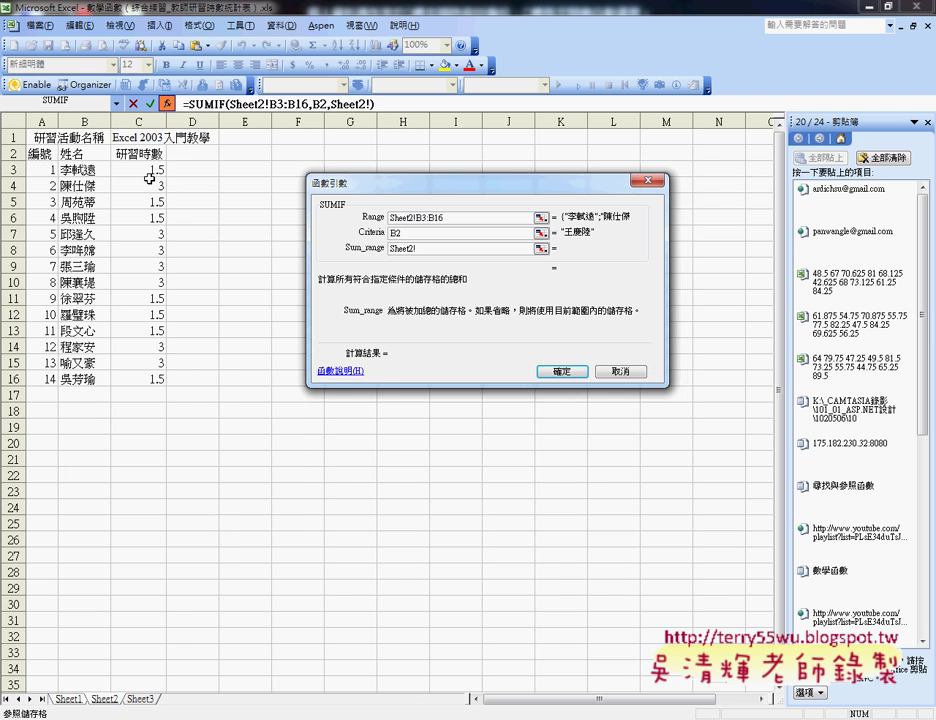
left_click_drag(125, 170, 152, 378)
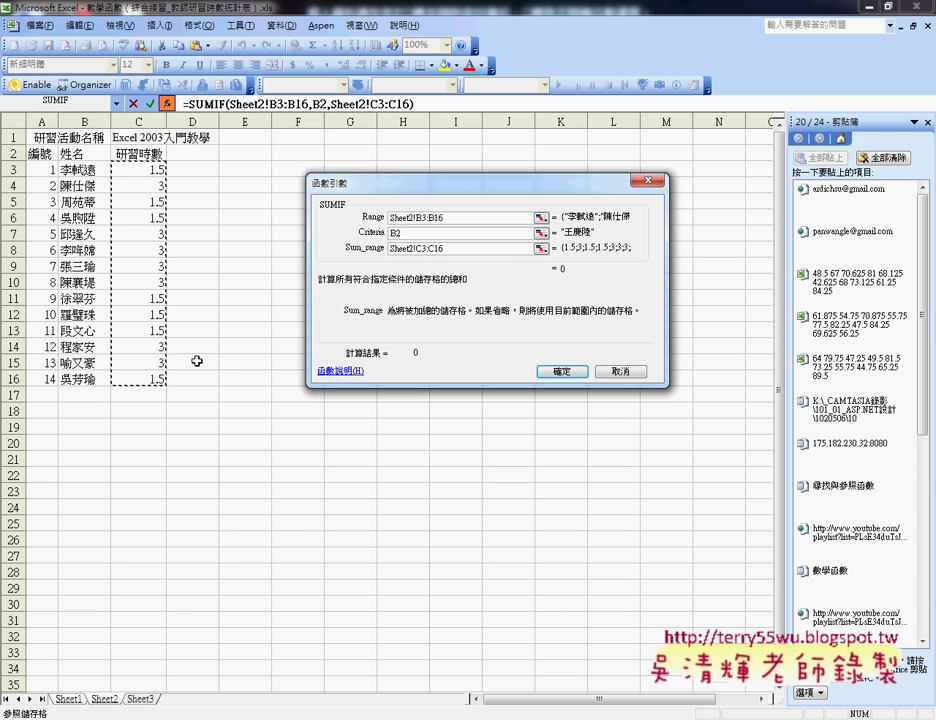
left_click(417, 234)
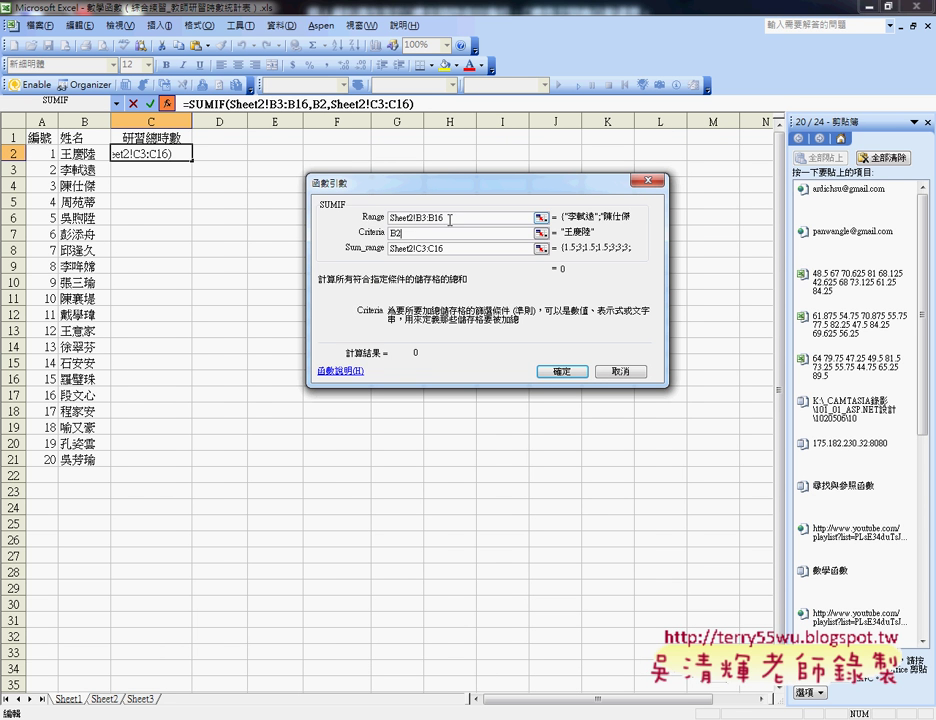
left_click(446, 218)
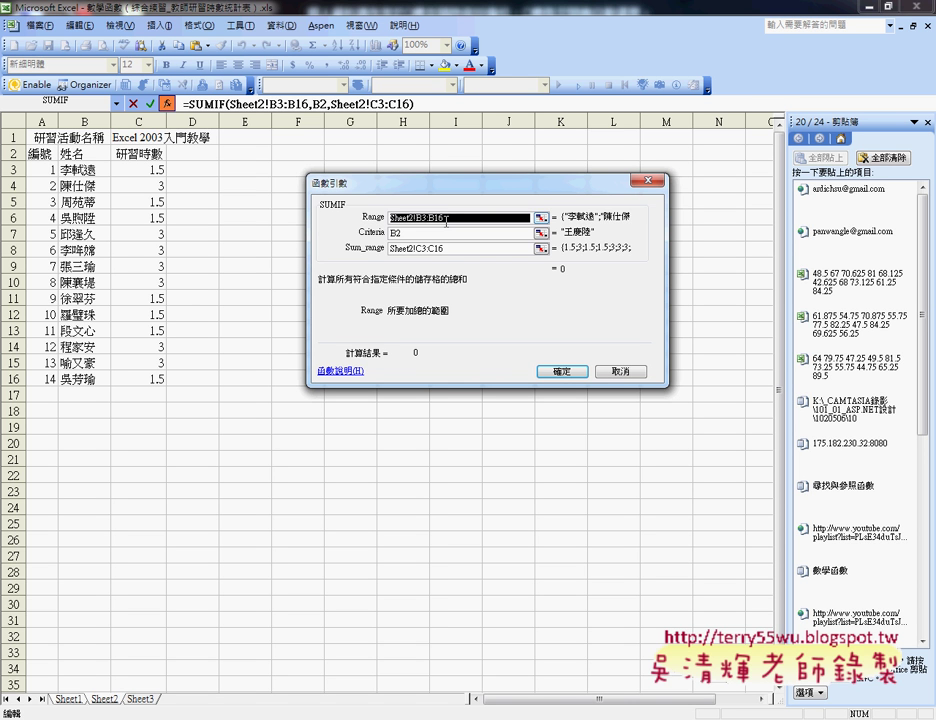
left_click(452, 249)
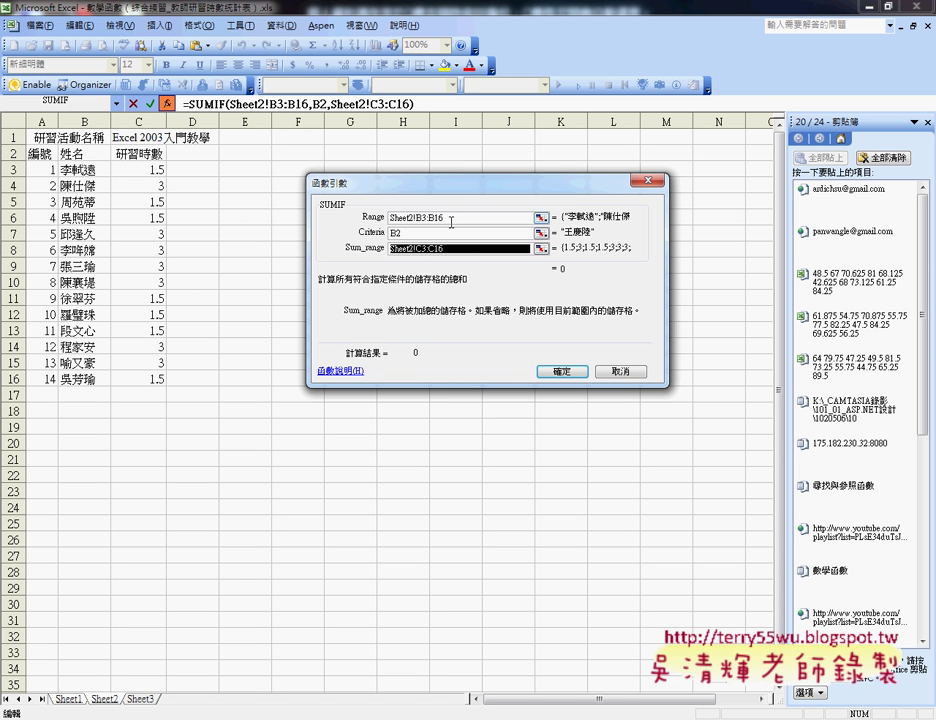
left_click(420, 233)
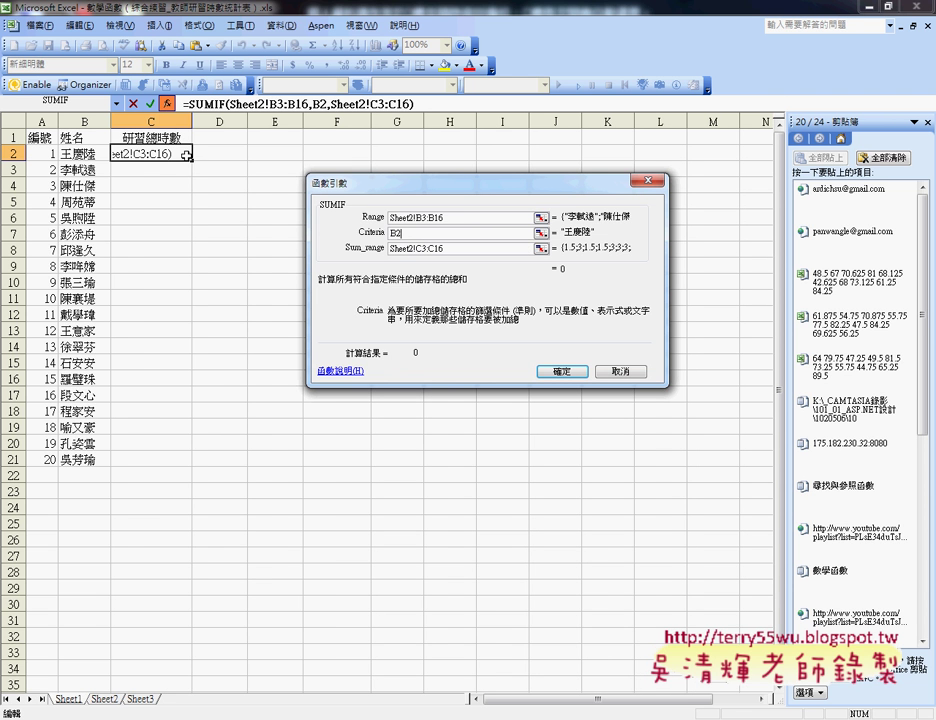
Step: Make both Sheet2 ranges absolute with F4, confirm, and fill the SUMIF down C2:C21
left_click(434, 219)
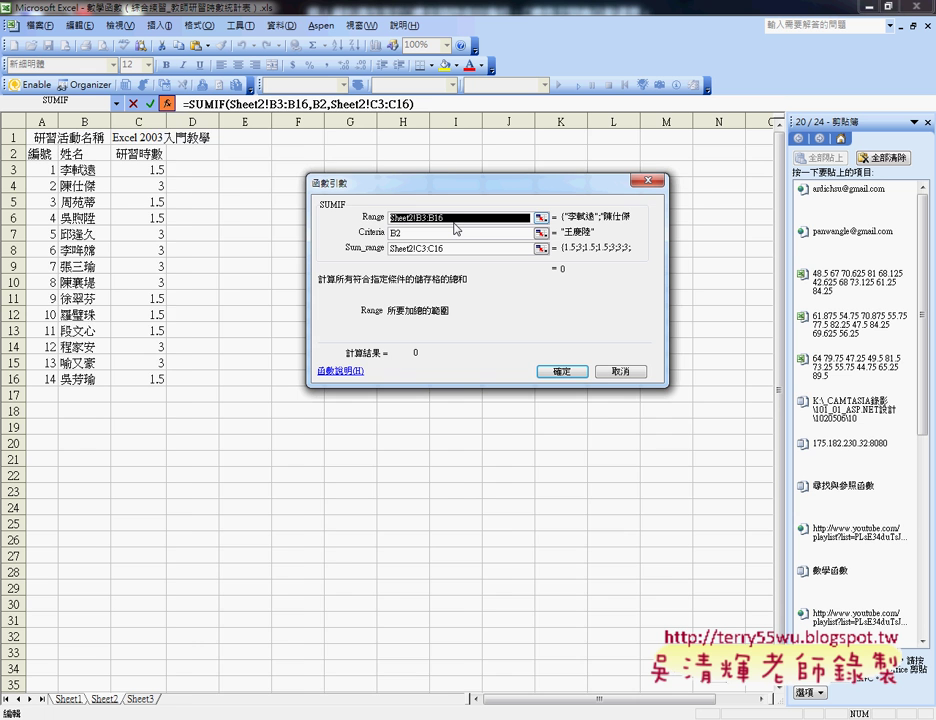
key("F4")
key("Tab")
key("Tab")
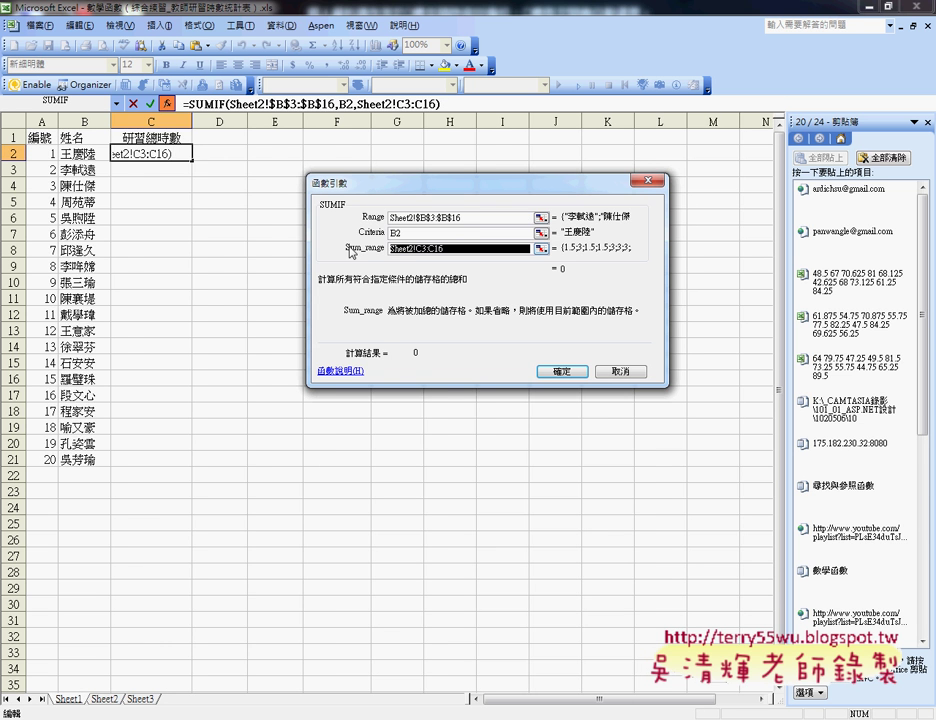
key("F4")
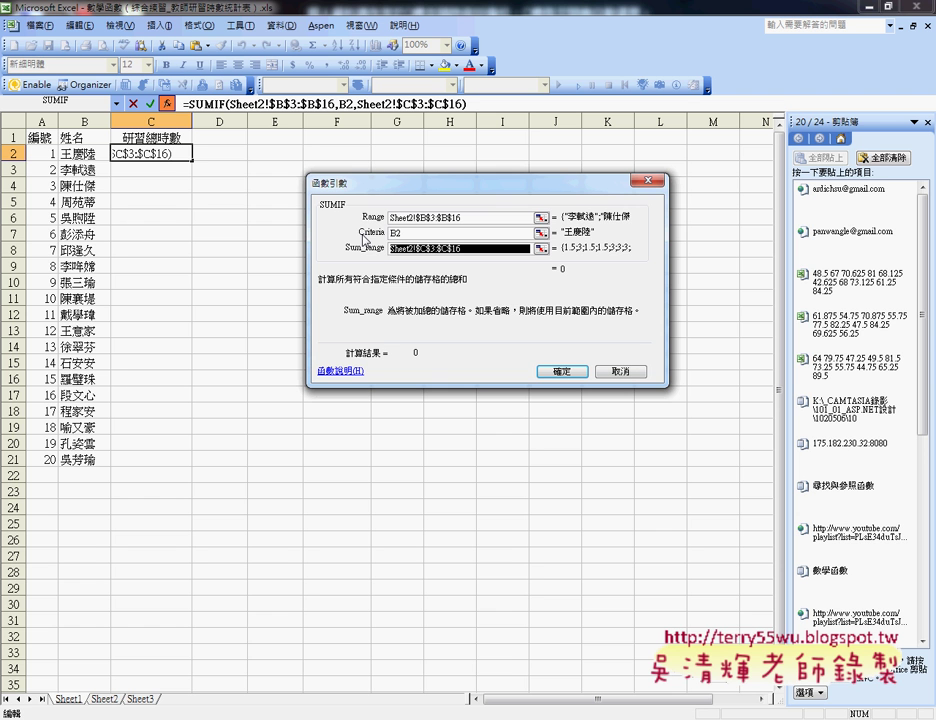
key("shift+Tab")
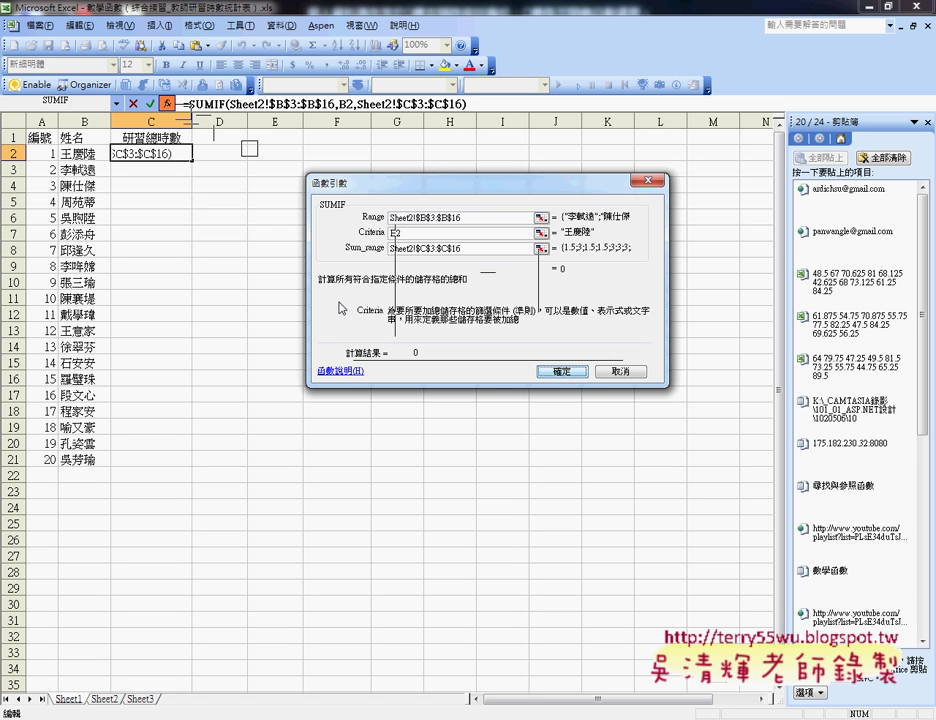
left_click(567, 372)
left_click_drag(190, 162, 190, 465)
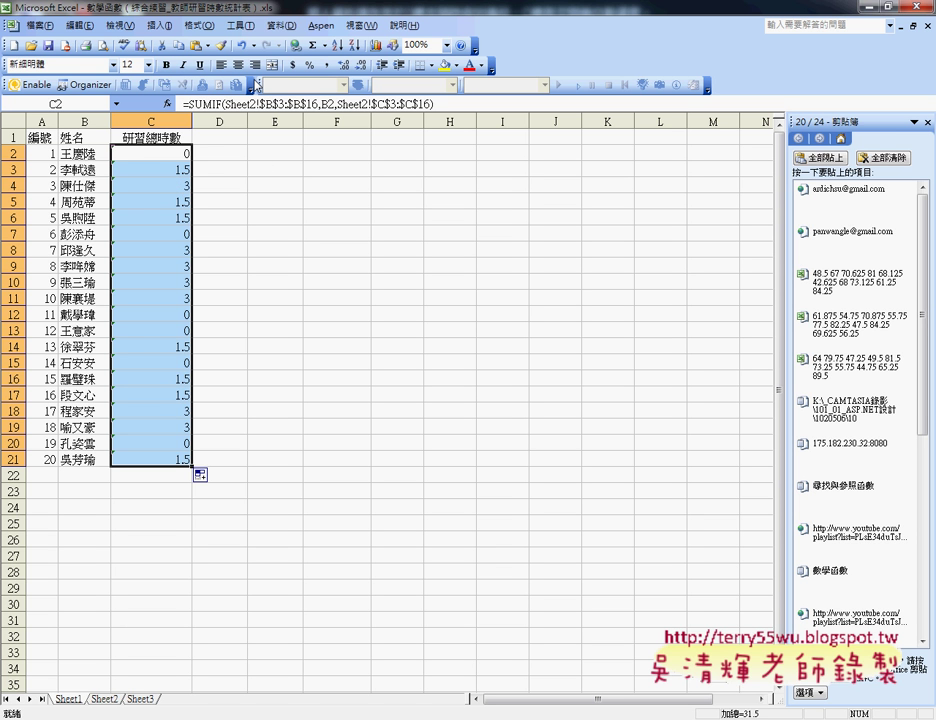
Step: Append + and a pasted copy of the SUMIF to C2's formula
left_click_drag(186, 103, 438, 107)
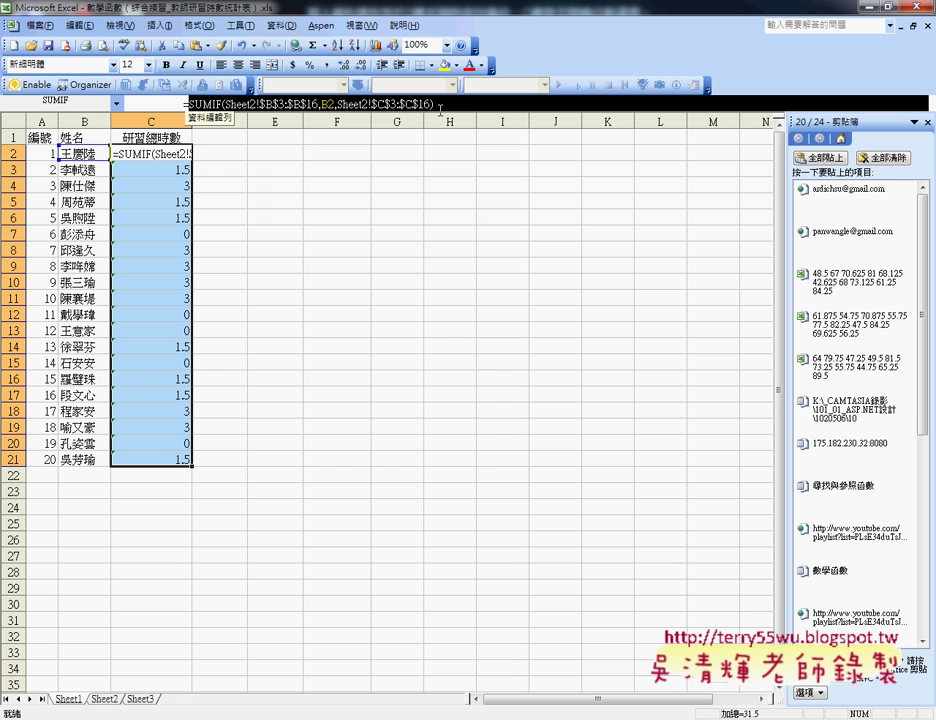
key("ctrl+c")
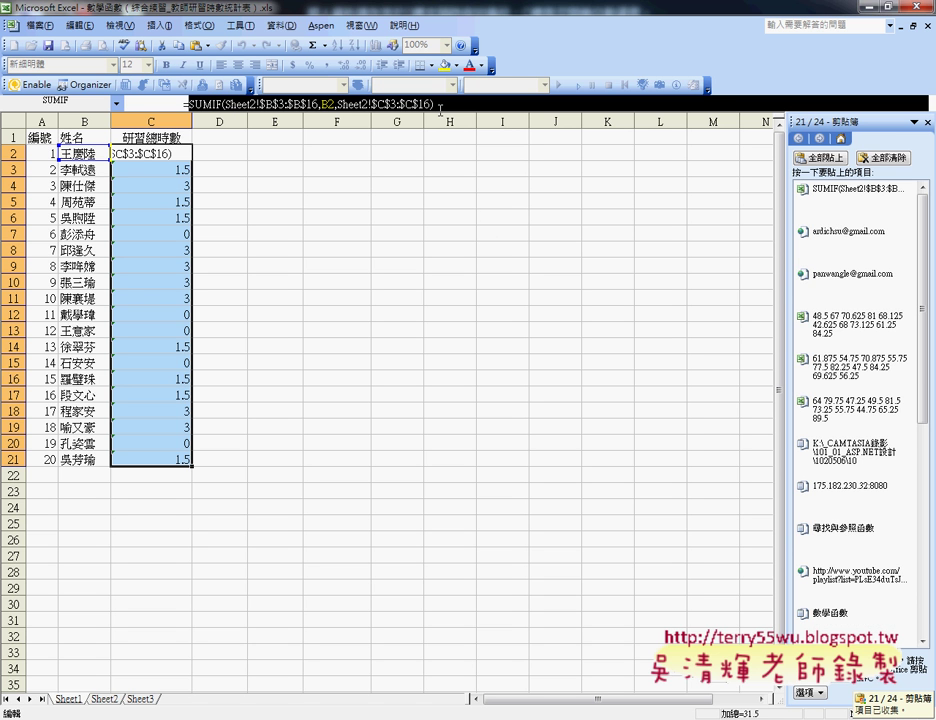
left_click(469, 103)
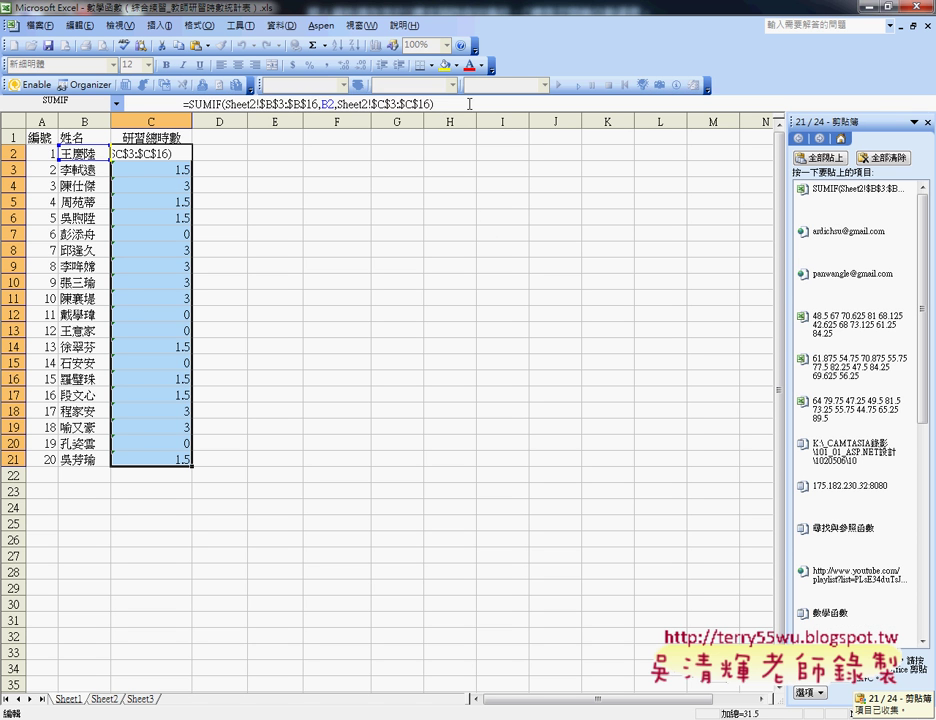
type("+")
key("ctrl+v")
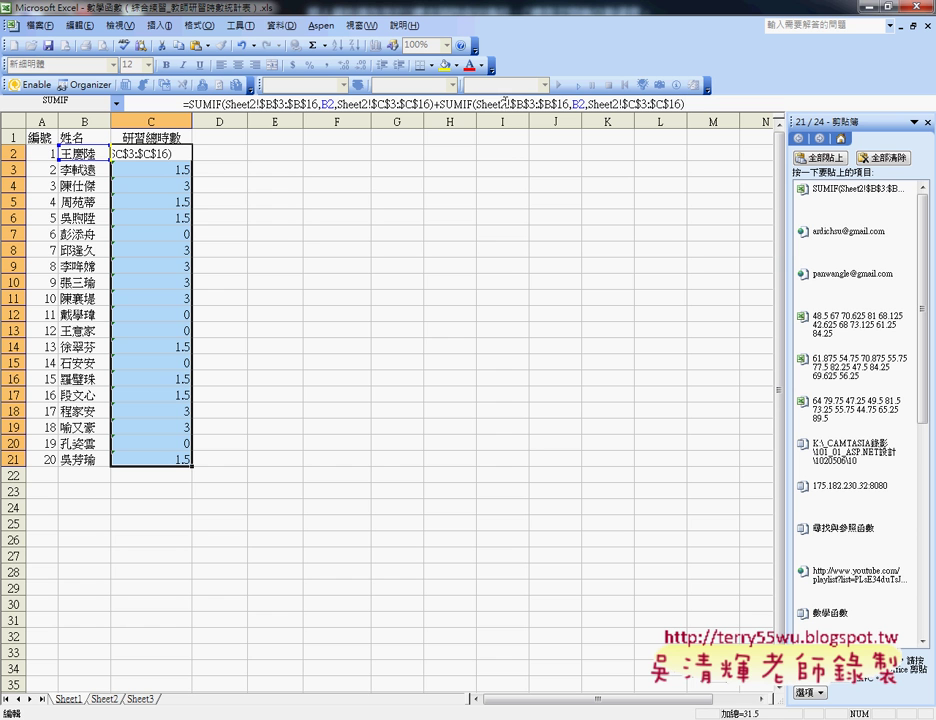
Step: Point the copied SUMIF at Sheet3 with end row 14 and commit the formula
left_click_drag(499, 103, 507, 103)
type("3")
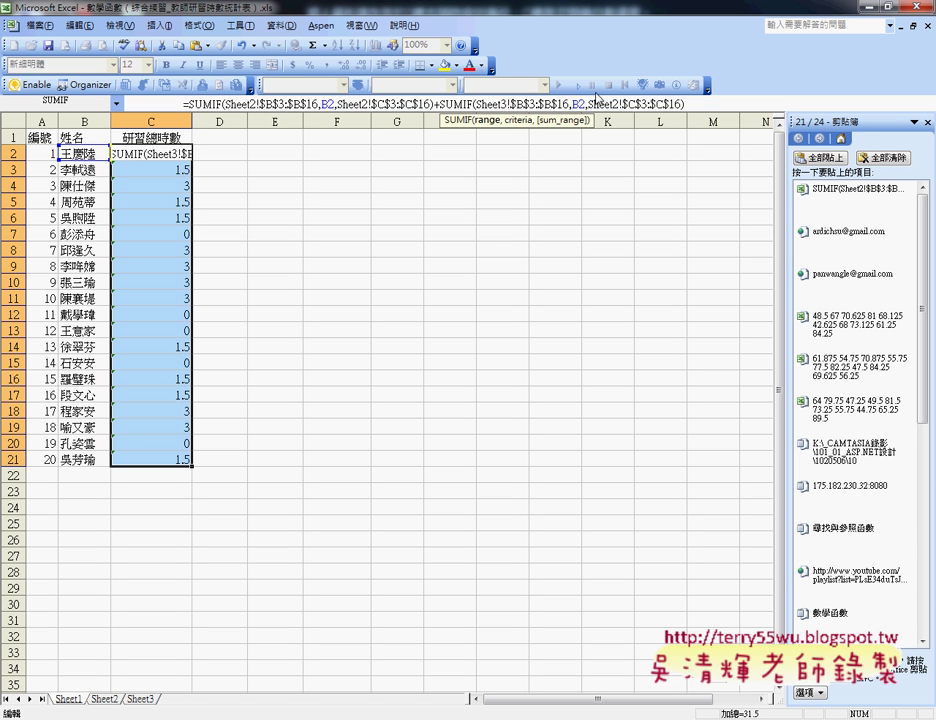
left_click_drag(613, 104, 619, 104)
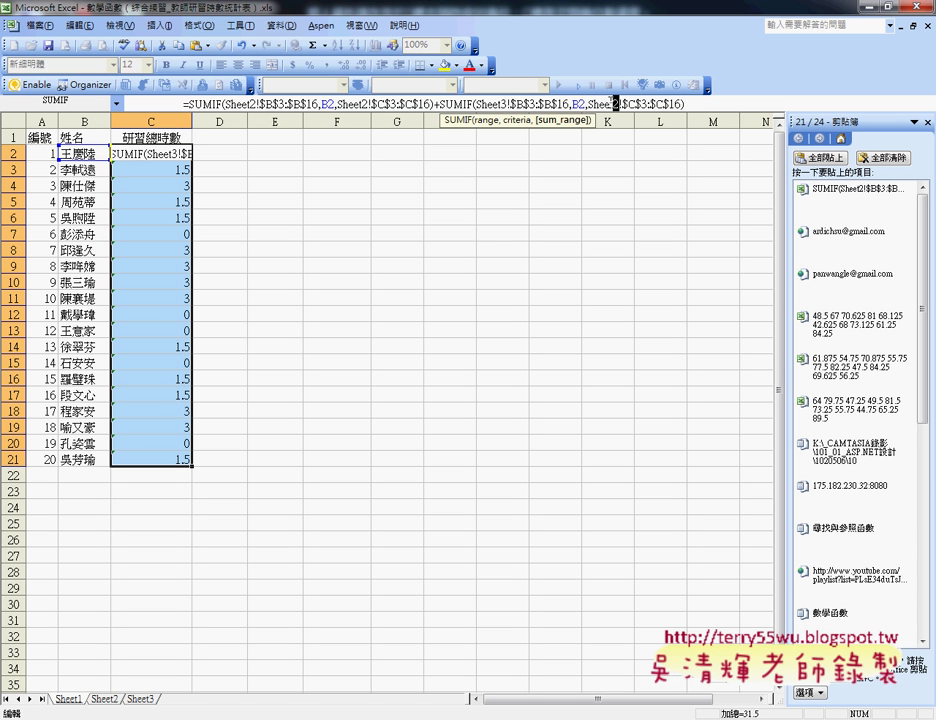
type("3")
left_click_drag(563, 104, 570, 104)
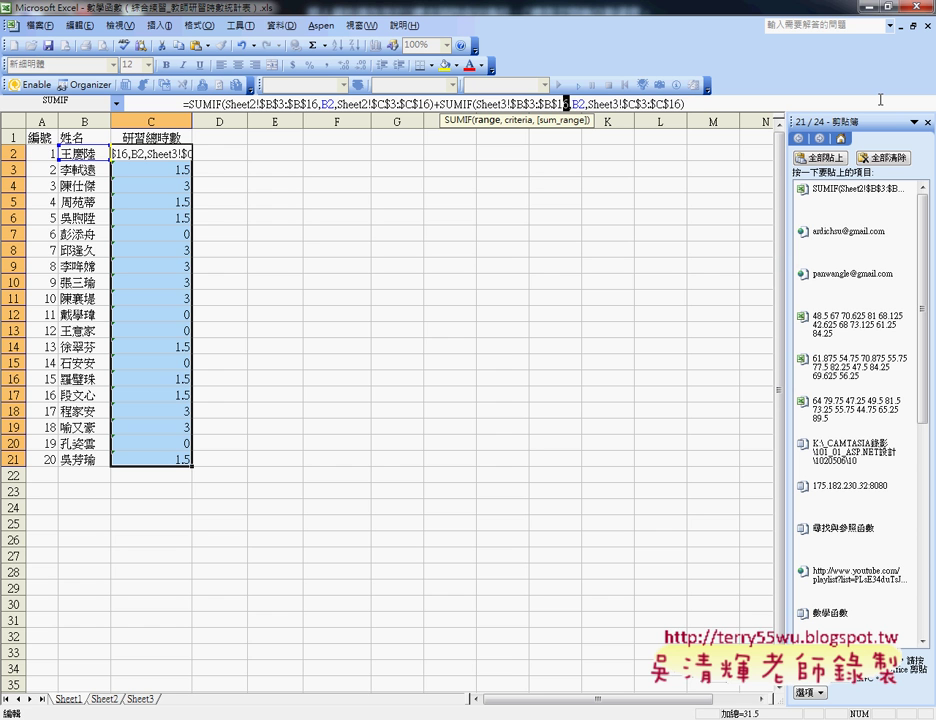
type("4")
left_click_drag(681, 104, 675, 104)
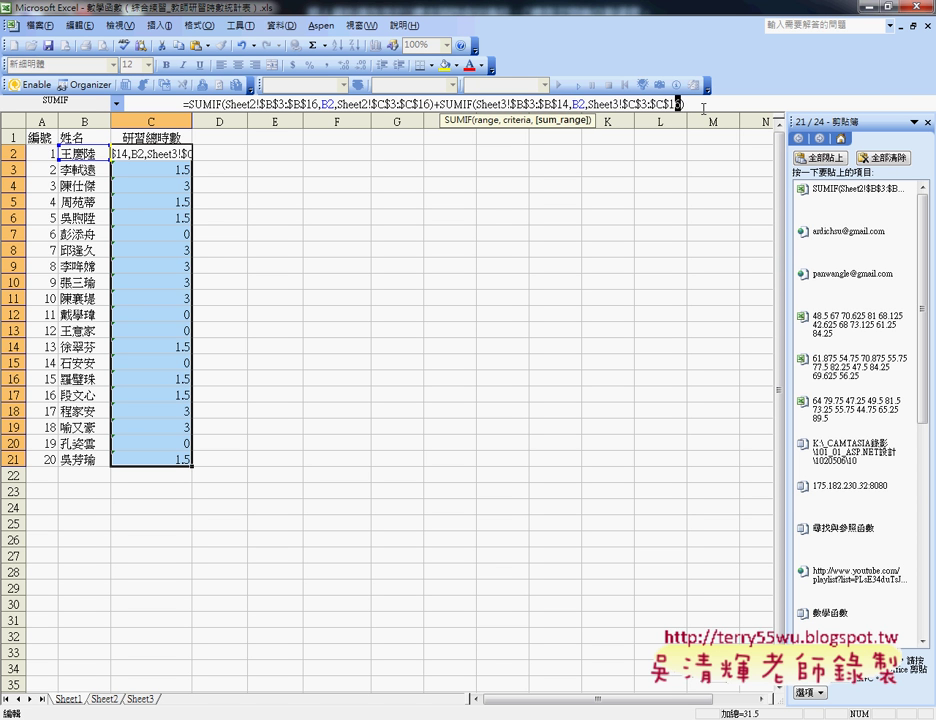
type("4")
key("Return")
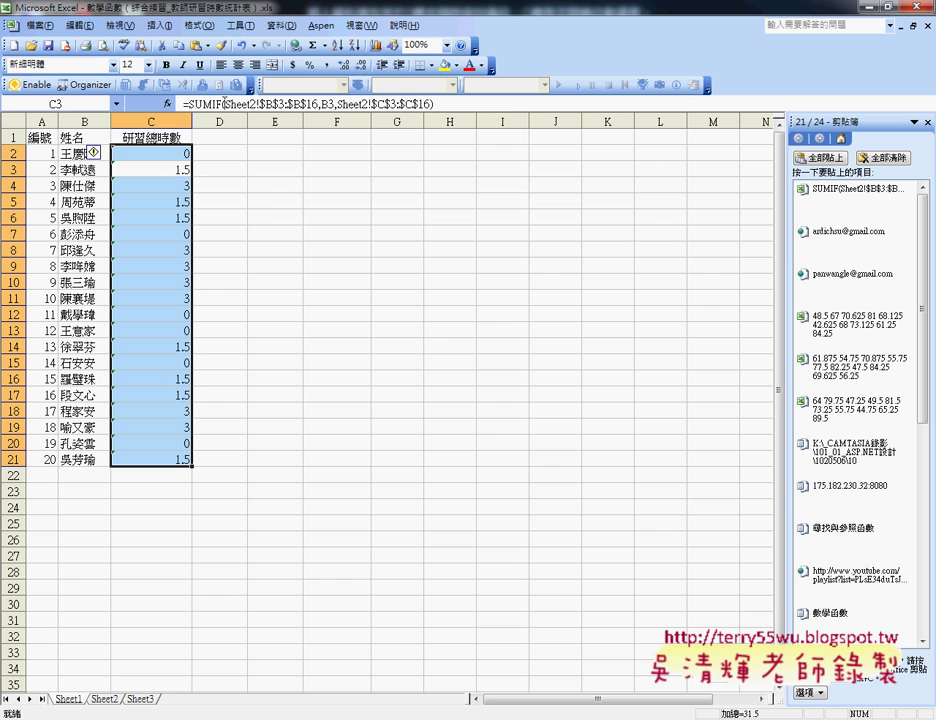
Step: Fill the combined Sheet2 plus Sheet3 formula from C2 down to C21, totalling 55.5
left_click(146, 700)
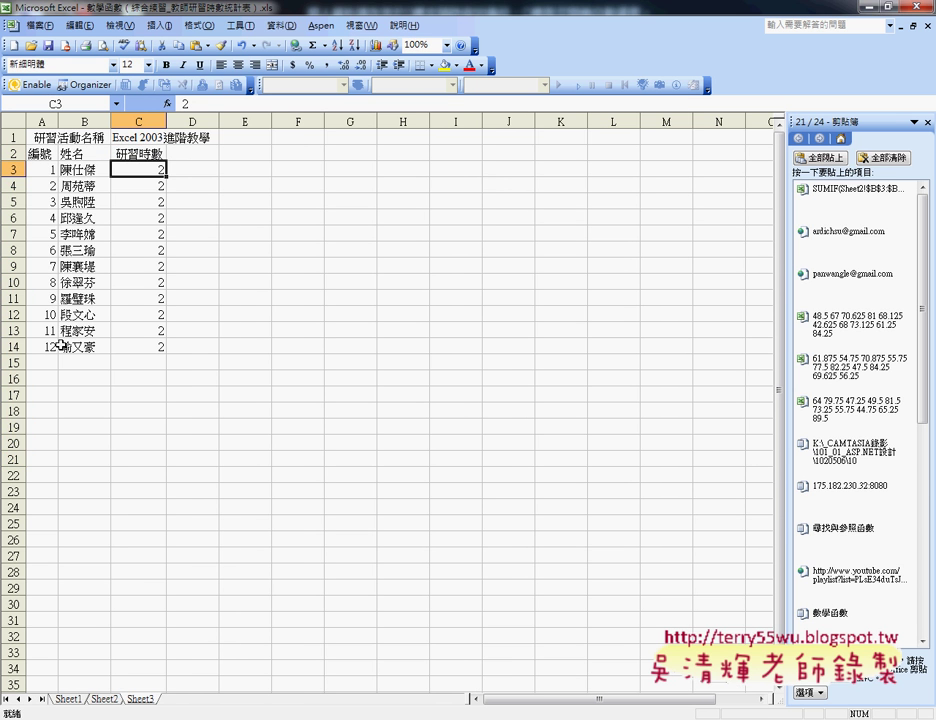
left_click(68, 699)
left_click(179, 153)
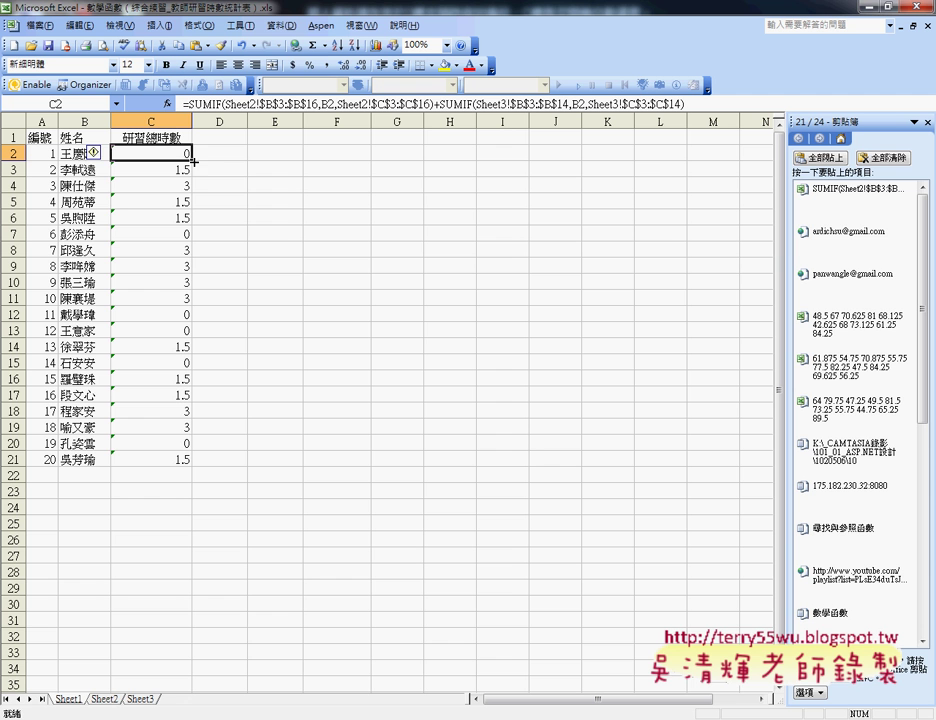
left_click_drag(191, 160, 192, 460)
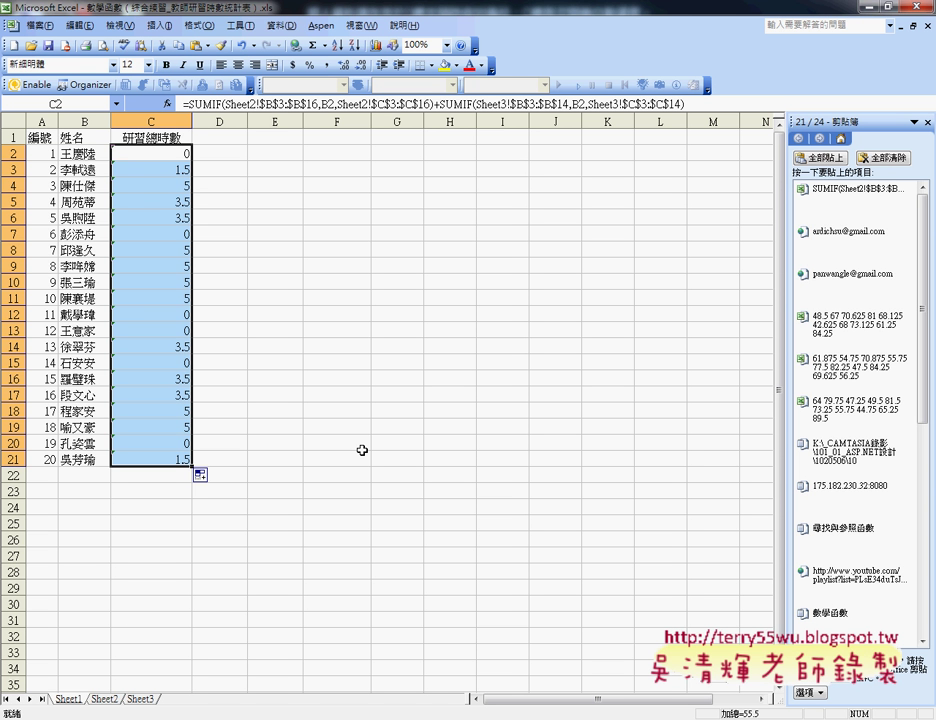
Step: Reopen Function Arguments for C2's Sheet2 SUMIF with Shift+F3 and move it off the data
left_click(171, 153)
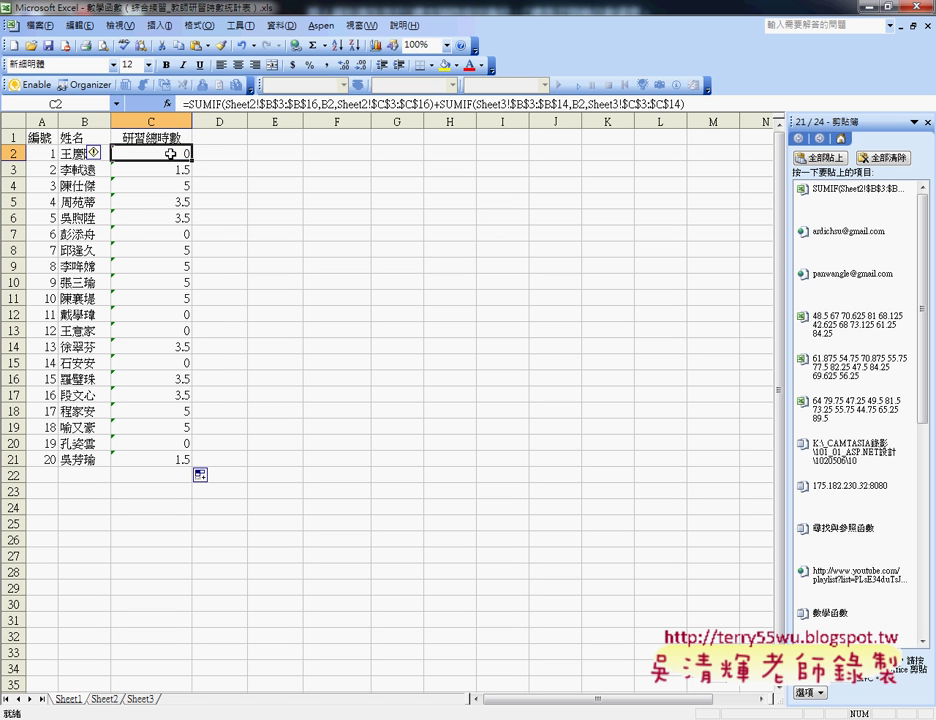
left_click(183, 104)
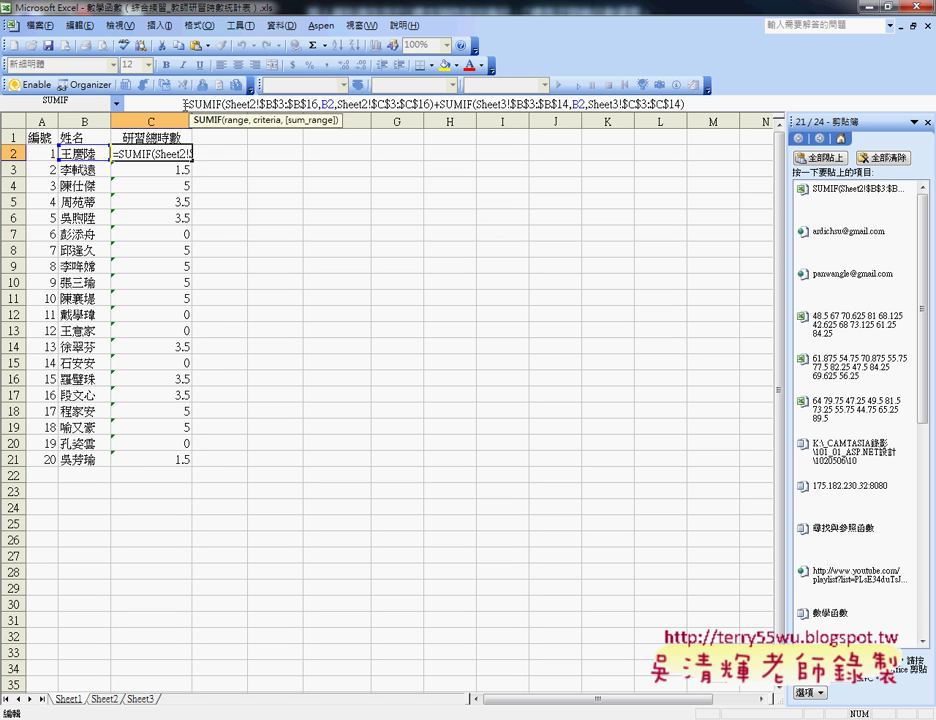
left_click(467, 104)
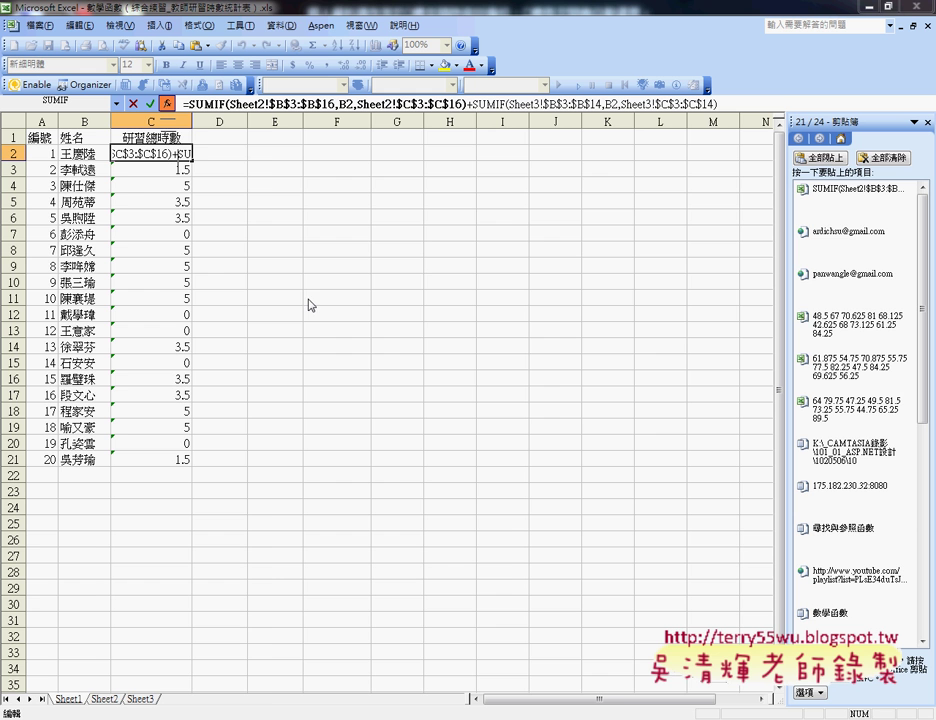
key("shift+F3")
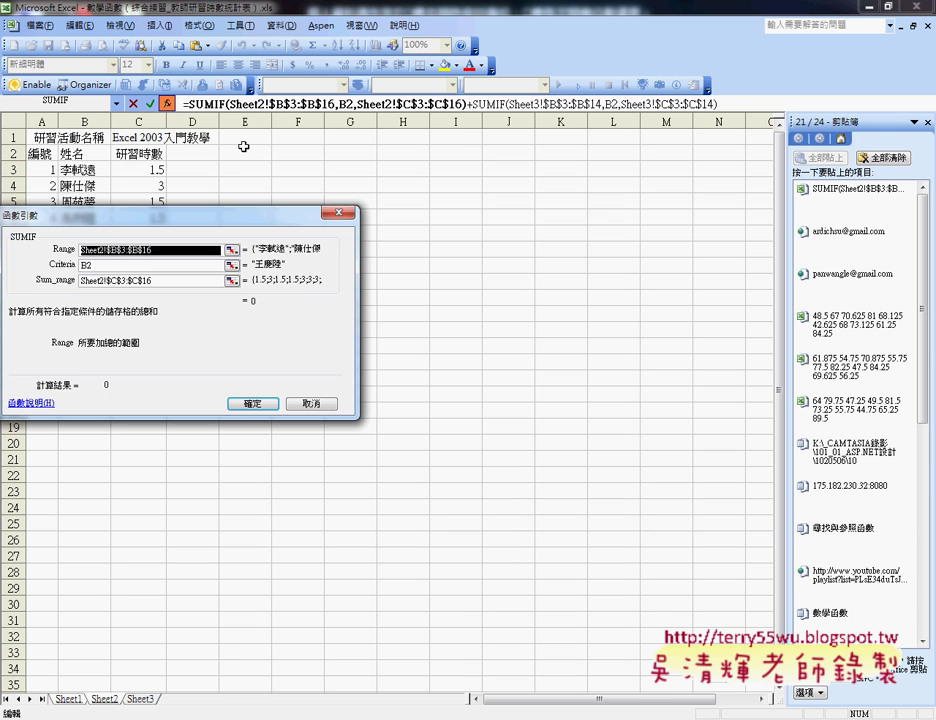
left_click_drag(215, 219, 424, 216)
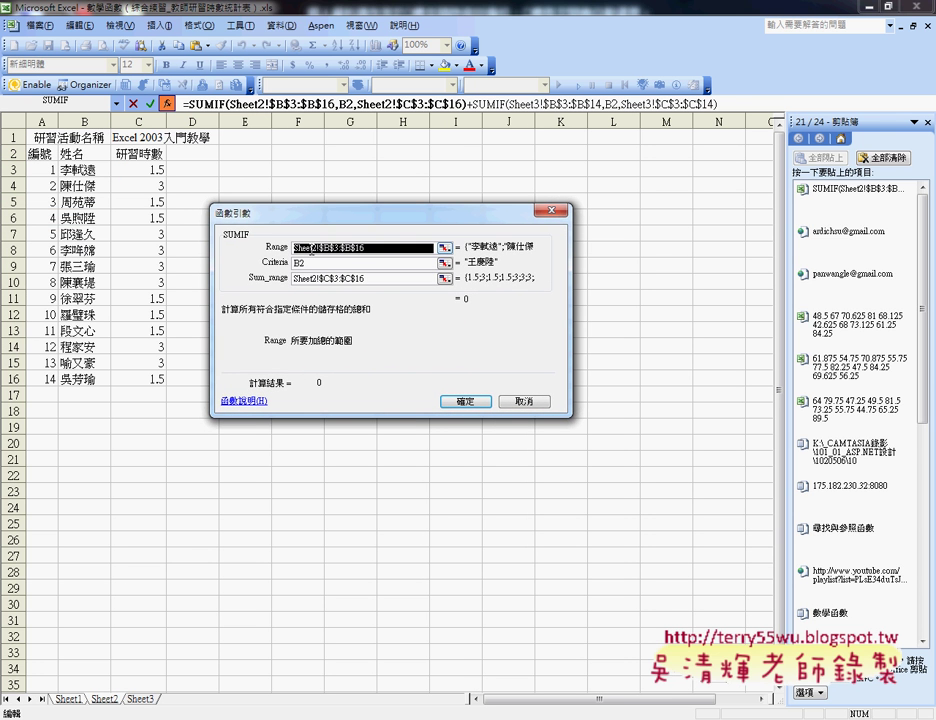